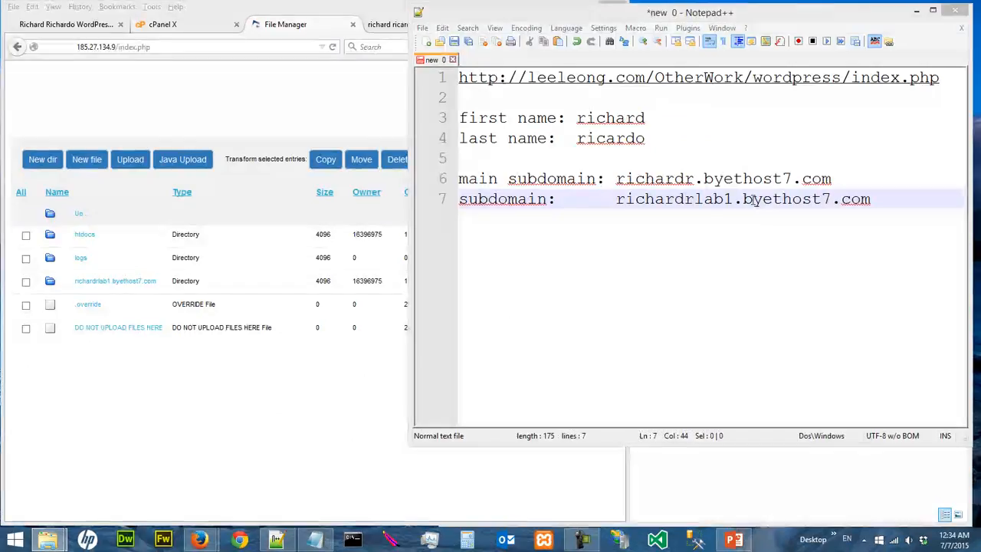
- Below the lab subdomain entry on line 7, add the note line 'php & MySQL' with MySQL capitalised
click(738, 216)
drag(612, 199, 882, 199)
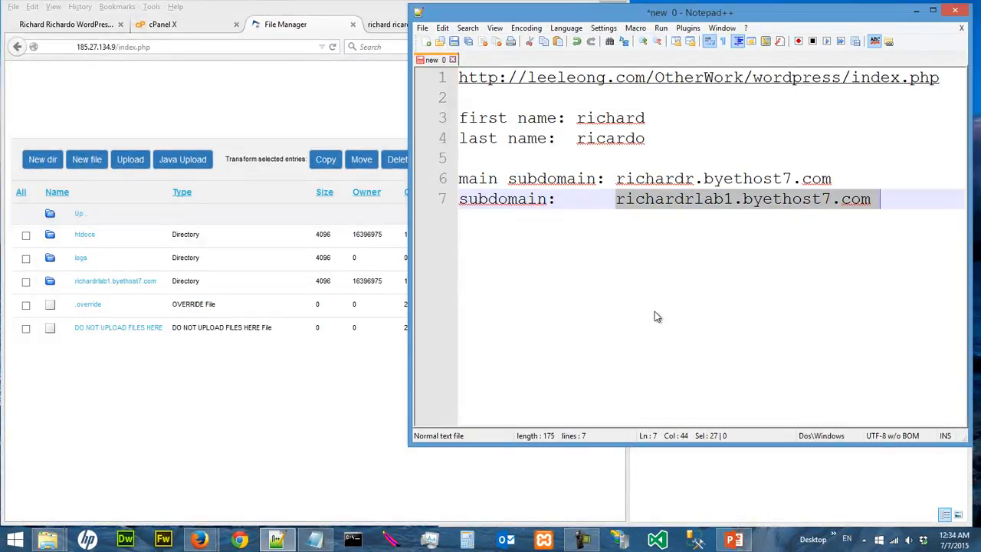
click(617, 284)
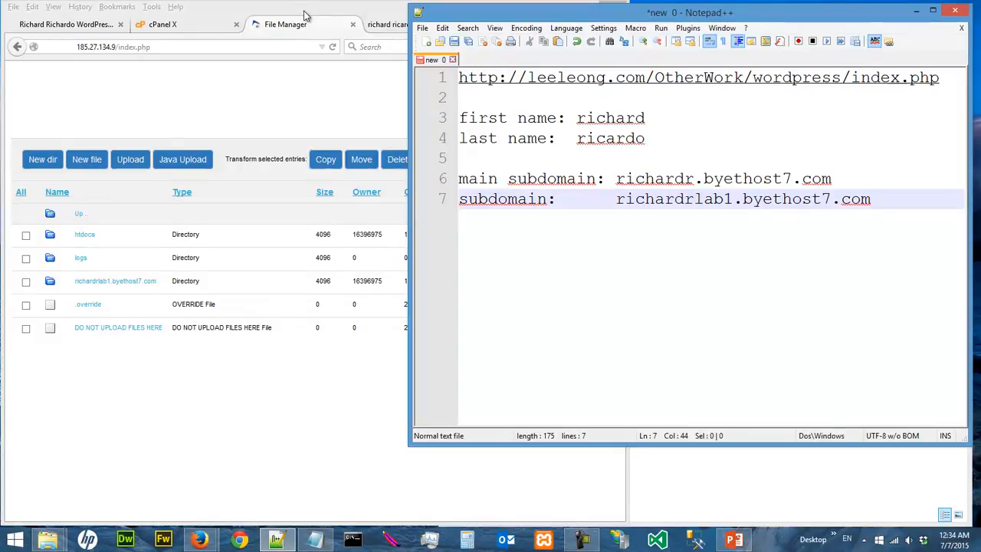
key(Return)
key(Return)
text(php & my)
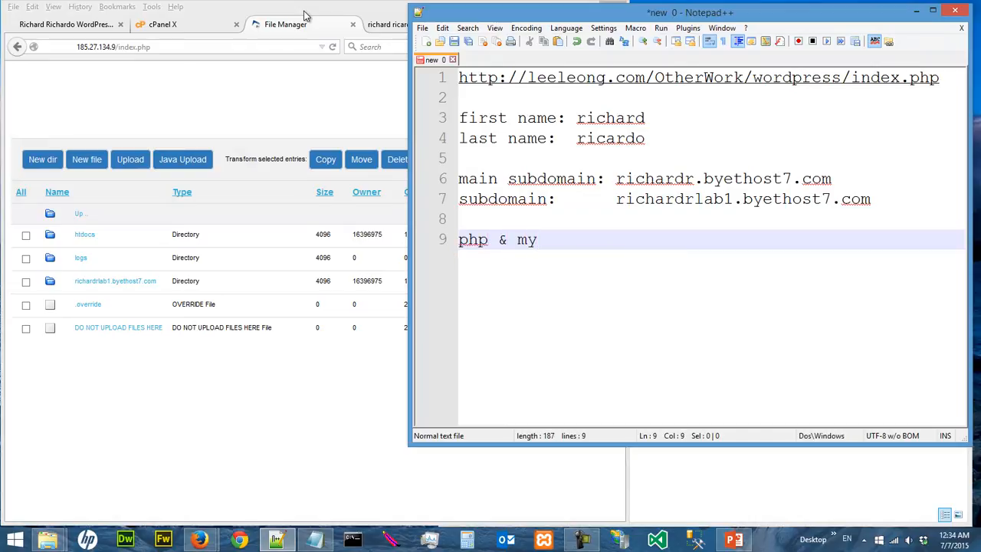
key(BackSpace)
key(BackSpace)
text(MySQL)
key(Left)
key(Left)
key(Left)
key(Left)
key(Left)
key(Left)
key(Left)
key(Left)
key(shift+Left)
key(shift+Left)
key(shift+Left)
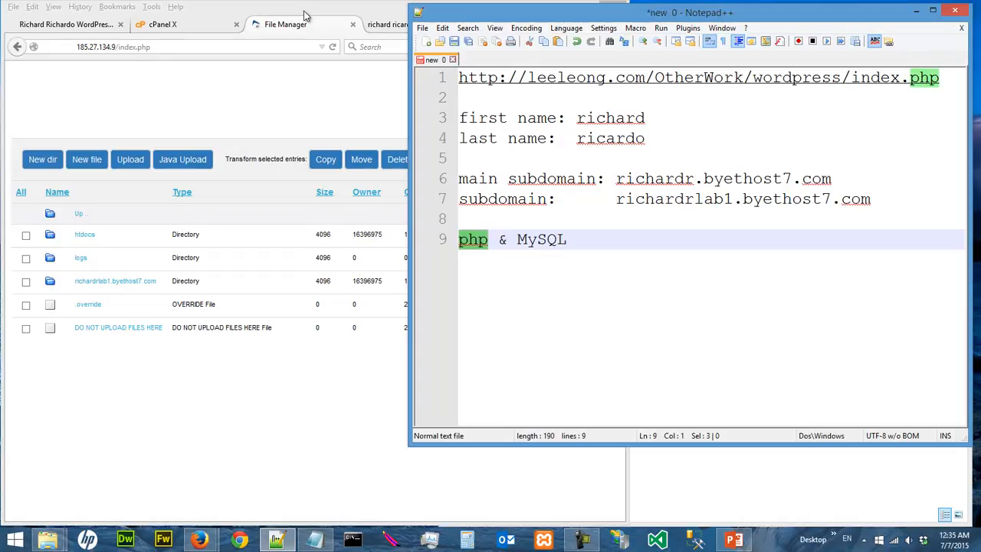
key(Right)
key(Right)
key(Right)
key(Right)
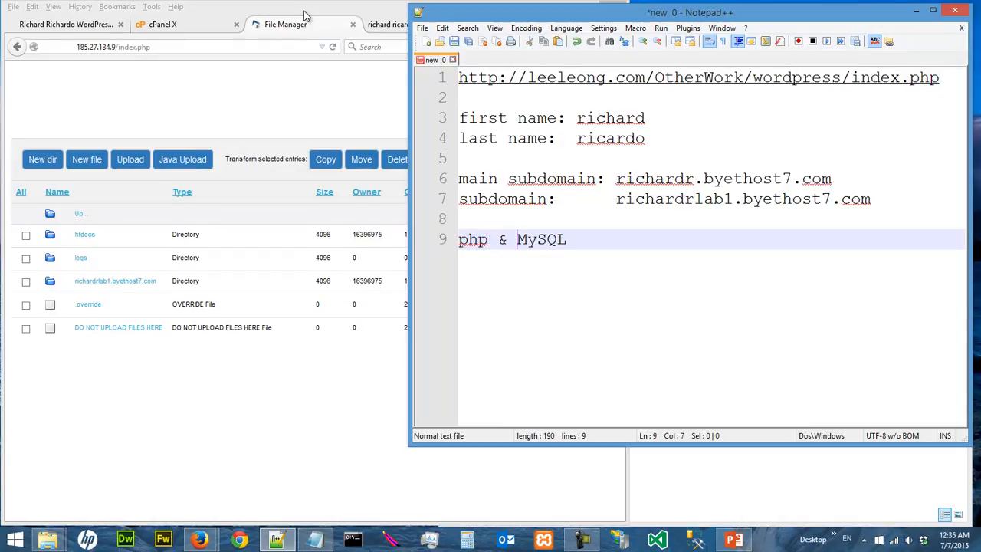
- Go to the VistaPanel control panel and launch Softaculous from Software/Services
click(262, 13)
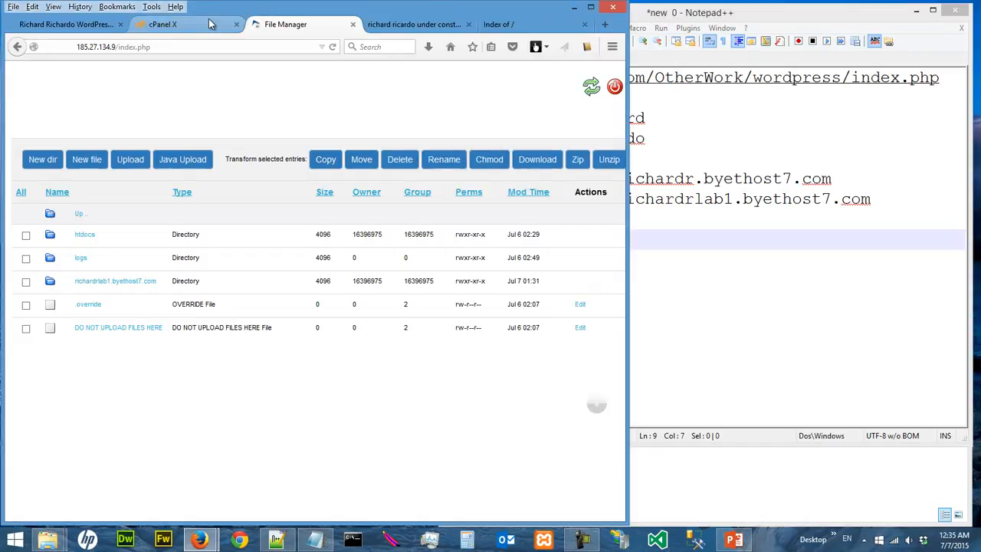
click(163, 24)
scroll(451, 220, up, 3)
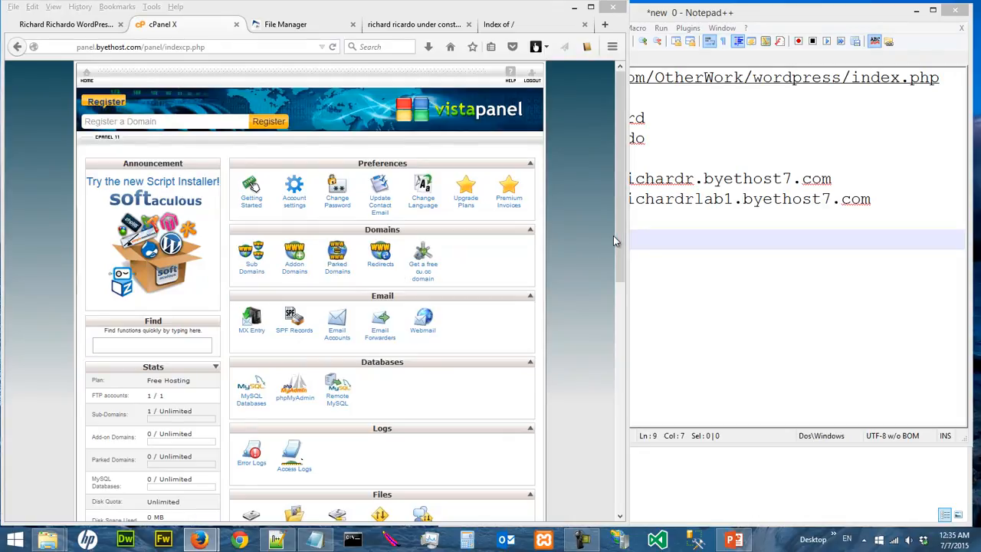
drag(620, 238, 603, 416)
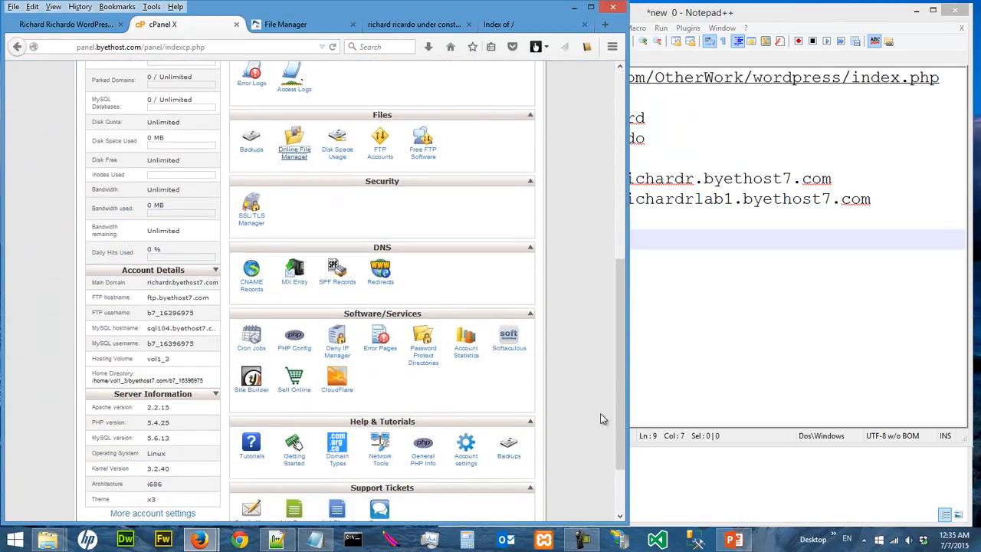
click(512, 346)
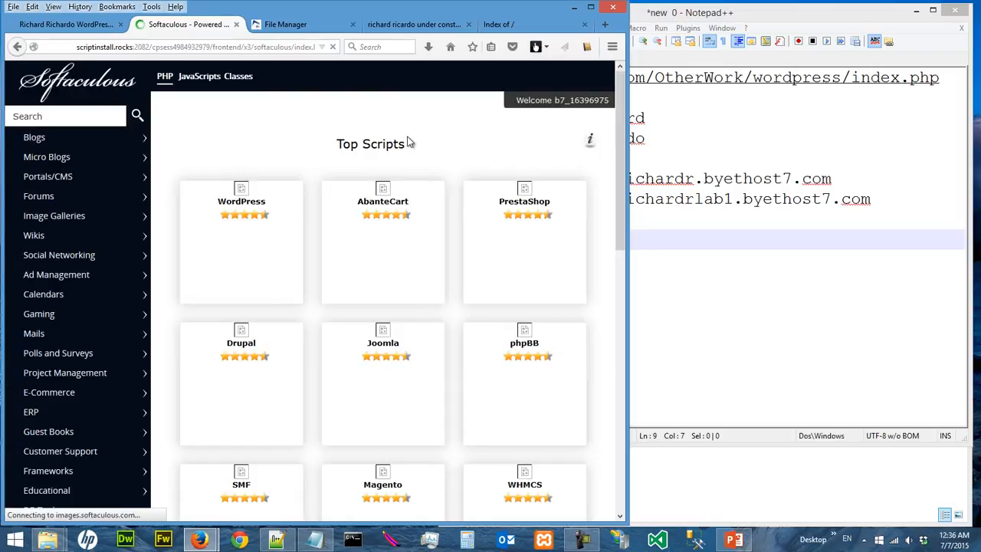
- Browse the Top Scripts and start a WordPress install from its tile
mouse_move(273, 214)
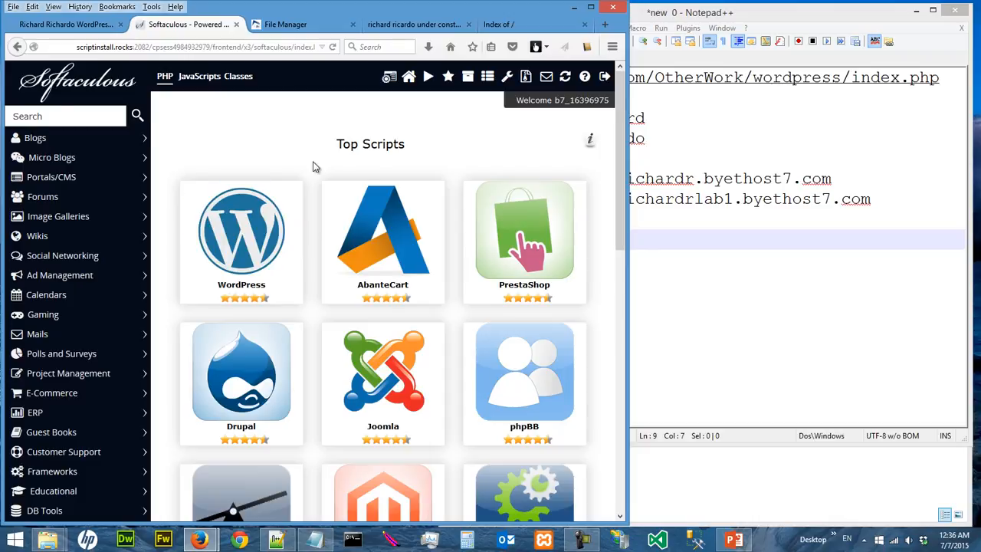
scroll(313, 167, down, 2)
scroll(312, 167, down, 3)
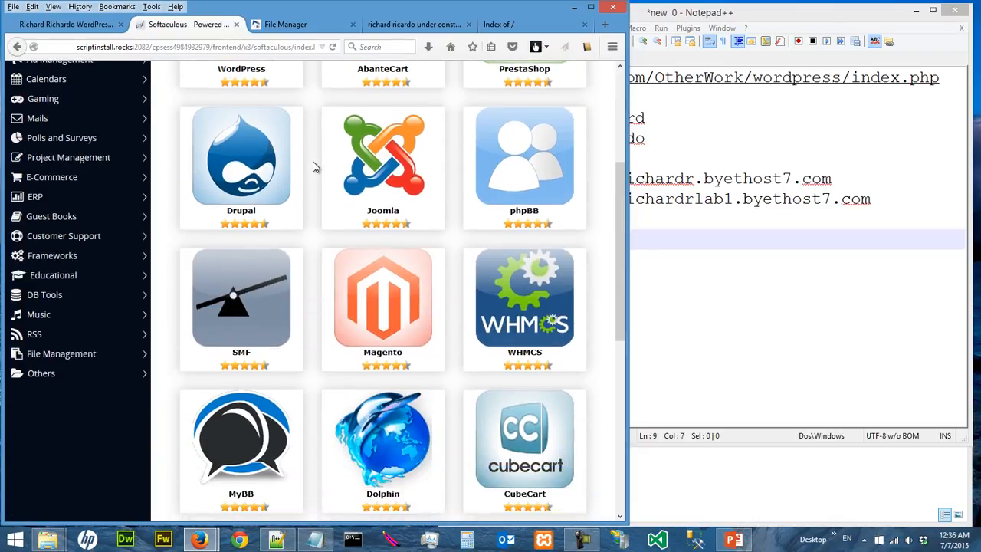
scroll(313, 167, down, 2)
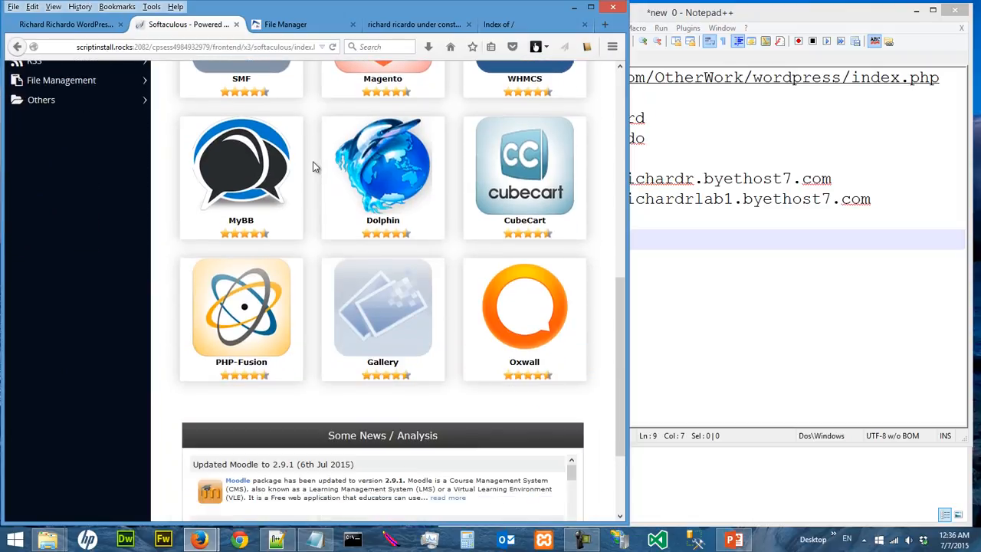
scroll(313, 167, up, 4)
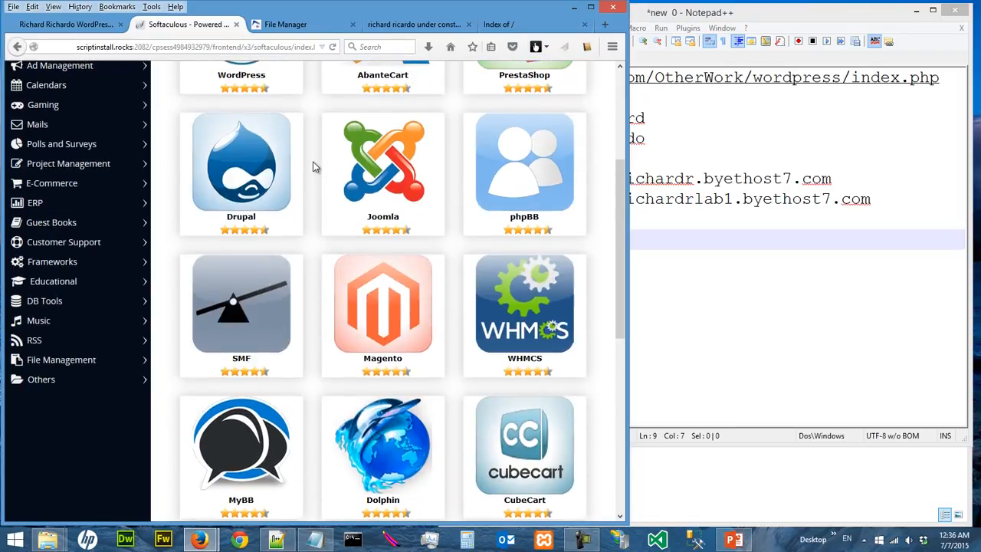
scroll(314, 165, up, 2)
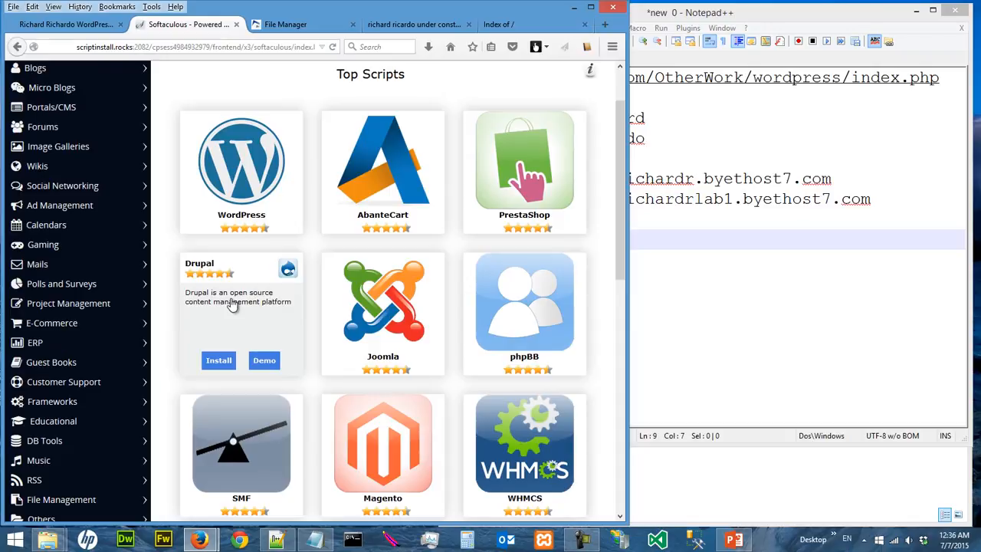
scroll(322, 284, up, 1)
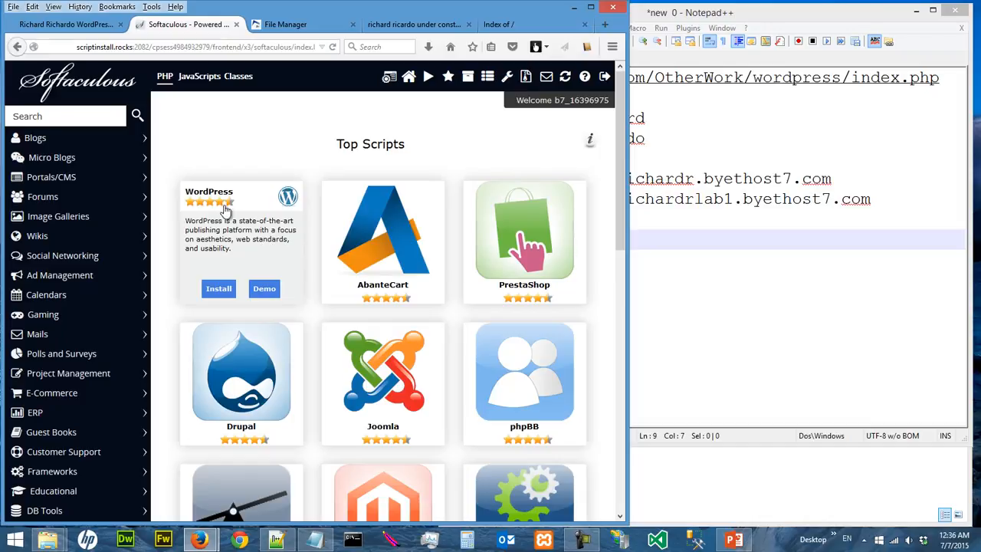
click(219, 290)
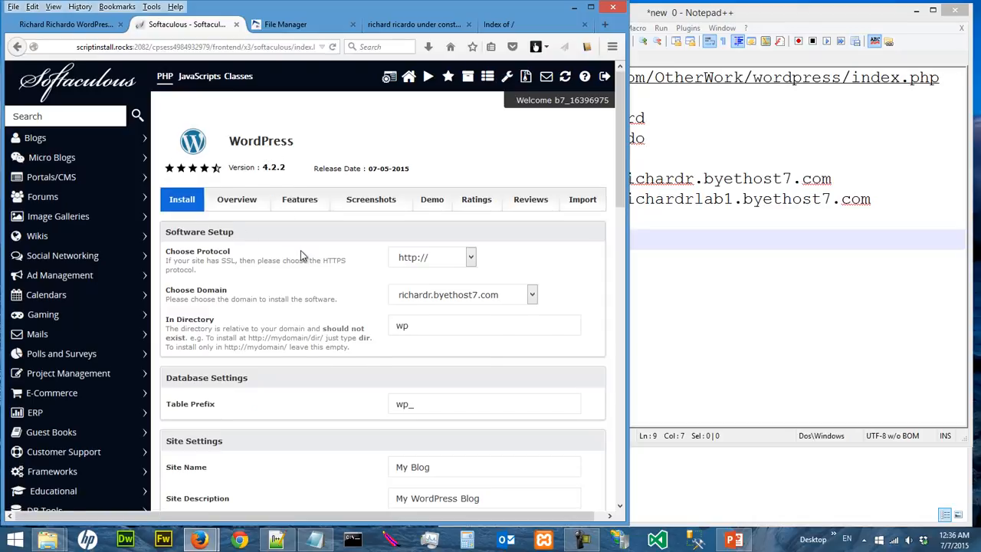
- Look up the lab subdomain name on line 7 of the Notepad++ notes
scroll(302, 256, down, 2)
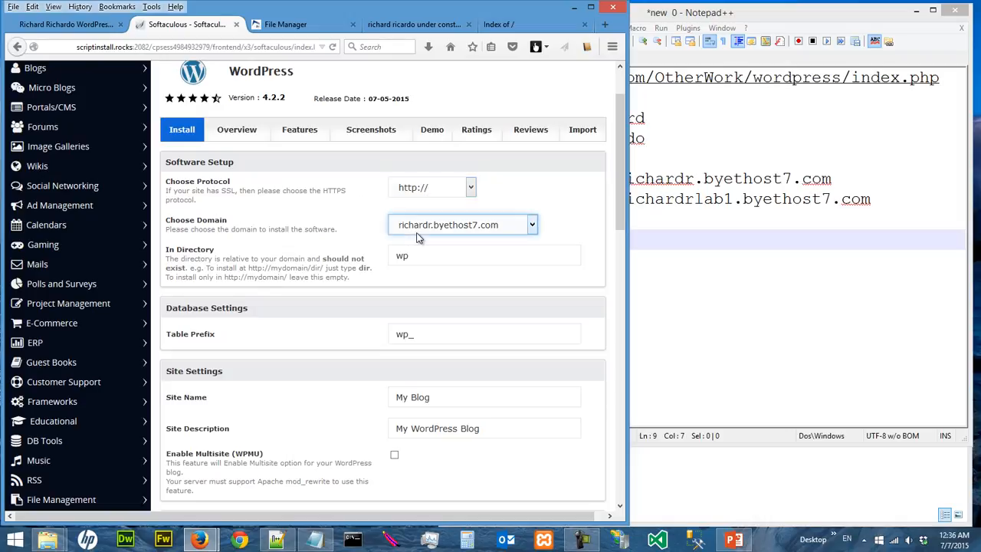
click(648, 232)
drag(617, 197, 734, 201)
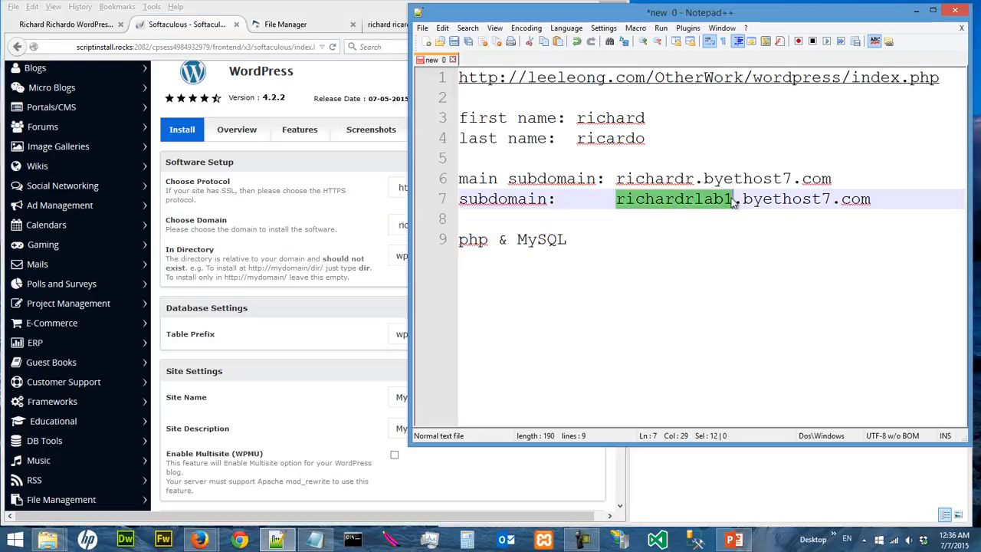
click(359, 244)
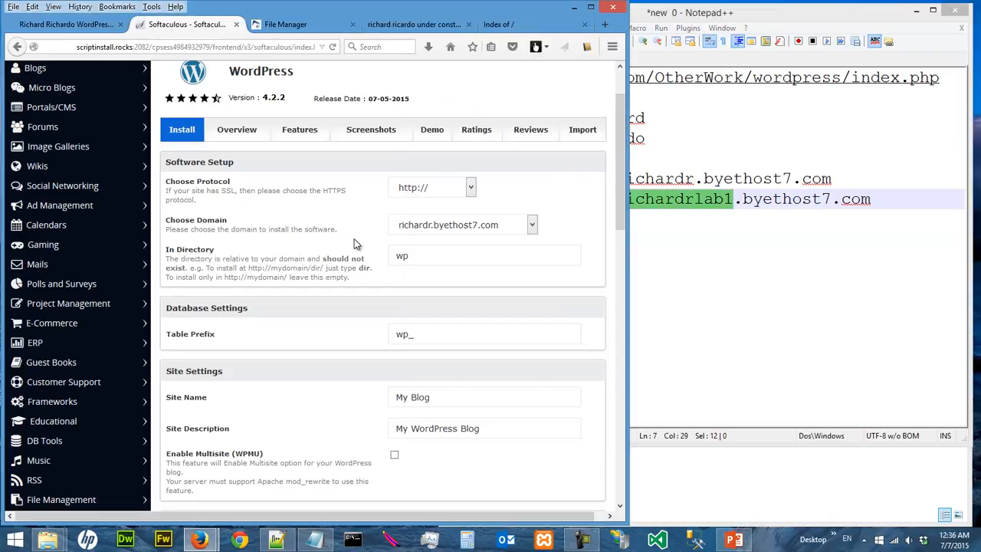
- Choose the lab subdomain as the install domain and select the wp directory text
click(414, 231)
click(424, 253)
click(427, 256)
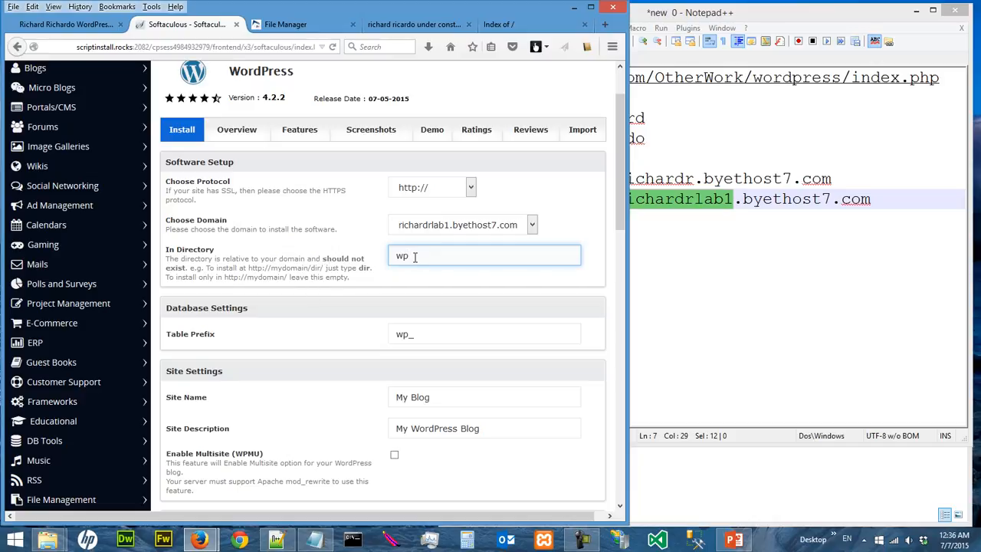
drag(415, 257, 393, 259)
- Add the note line 'root directory (not sub-directory)' in Notepad++
click(784, 240)
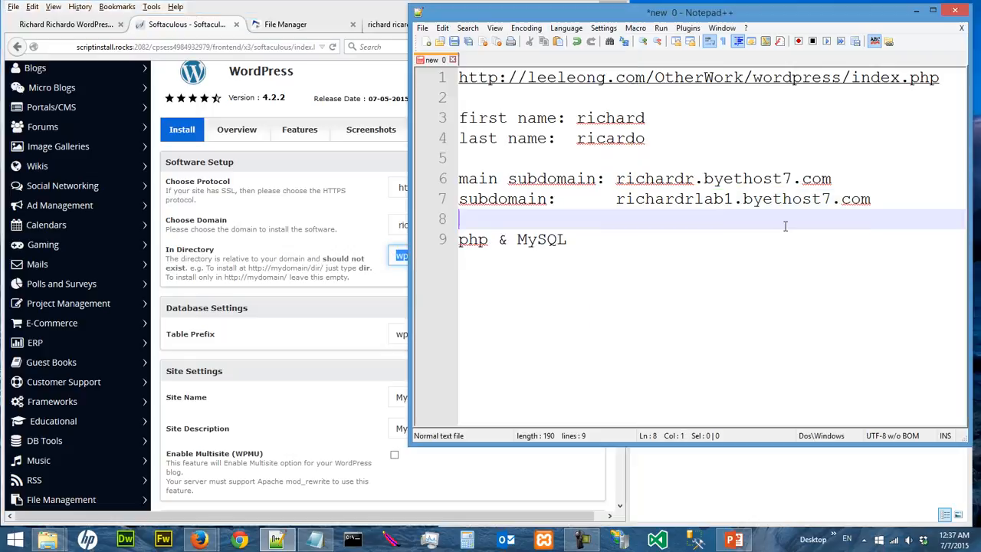
key(Return)
key(Return)
text(root dir)
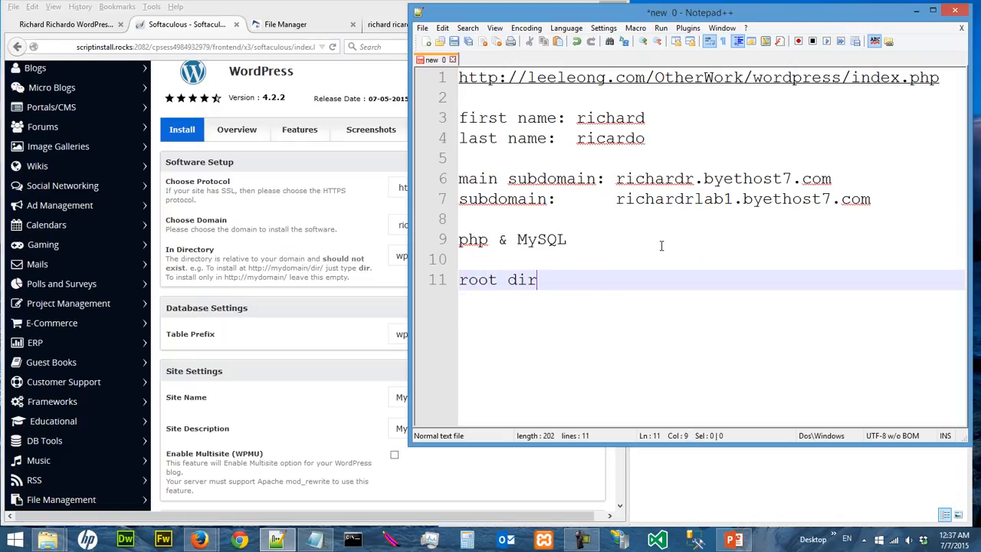
text(ectory (not sub)
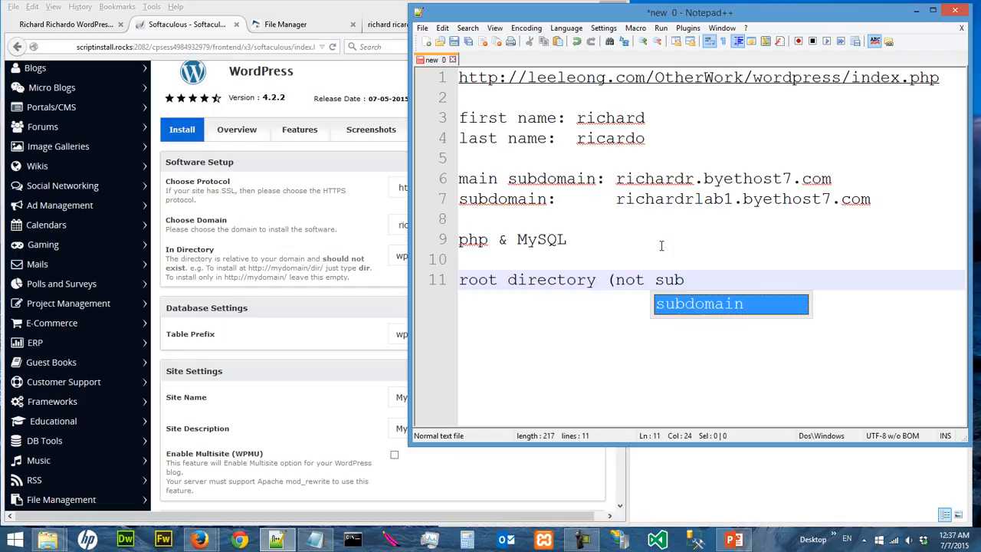
text(-directo)
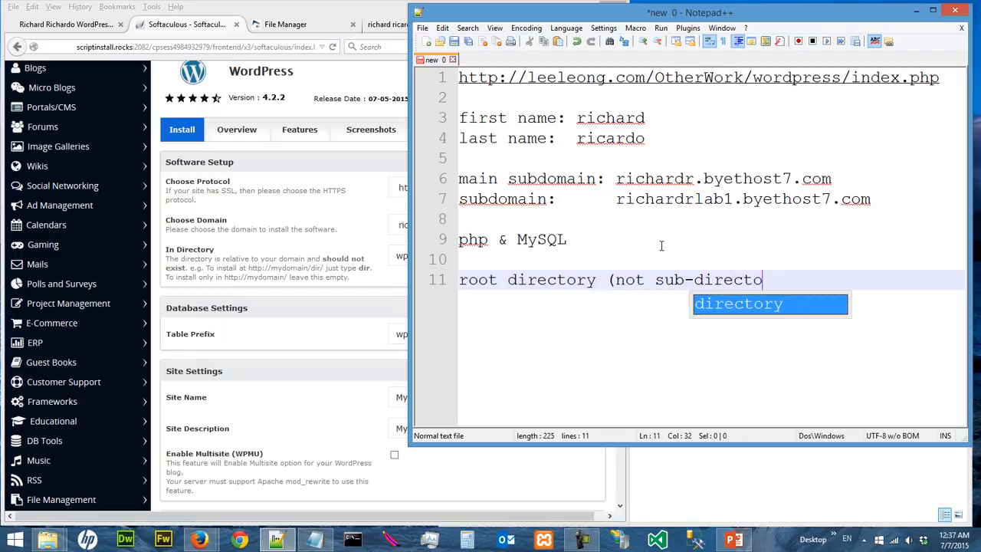
text(ry))
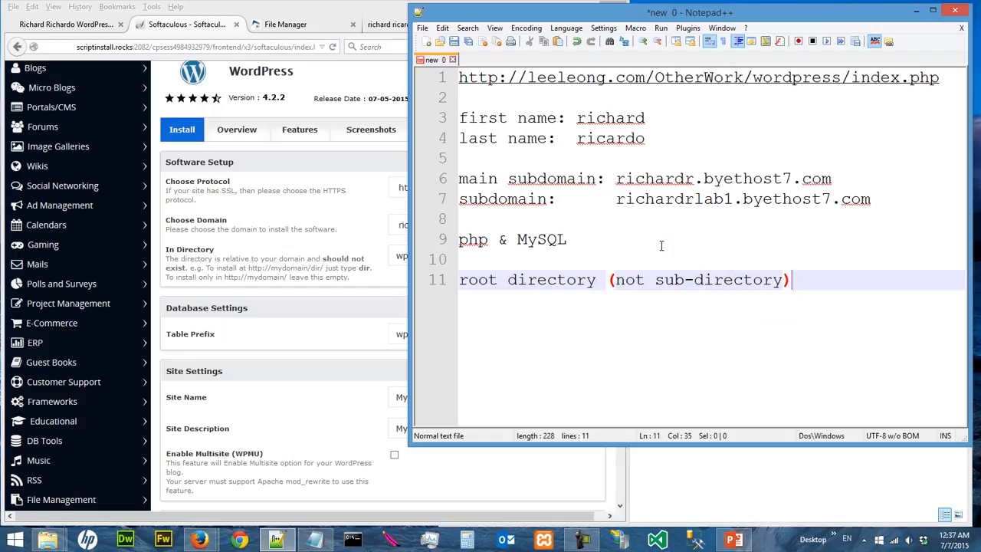
- Empty the WordPress In Directory field by deleting 'wp'
click(368, 284)
drag(415, 254, 366, 256)
key(BackSpace)
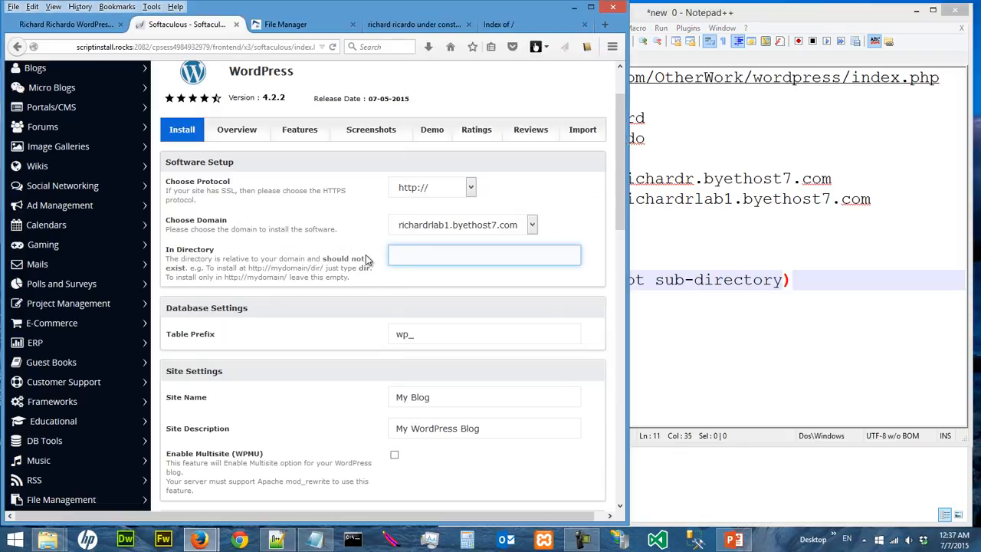
- Replace the default site name My Blog with 'Panda Tea House'
scroll(406, 257, down, 2)
click(421, 265)
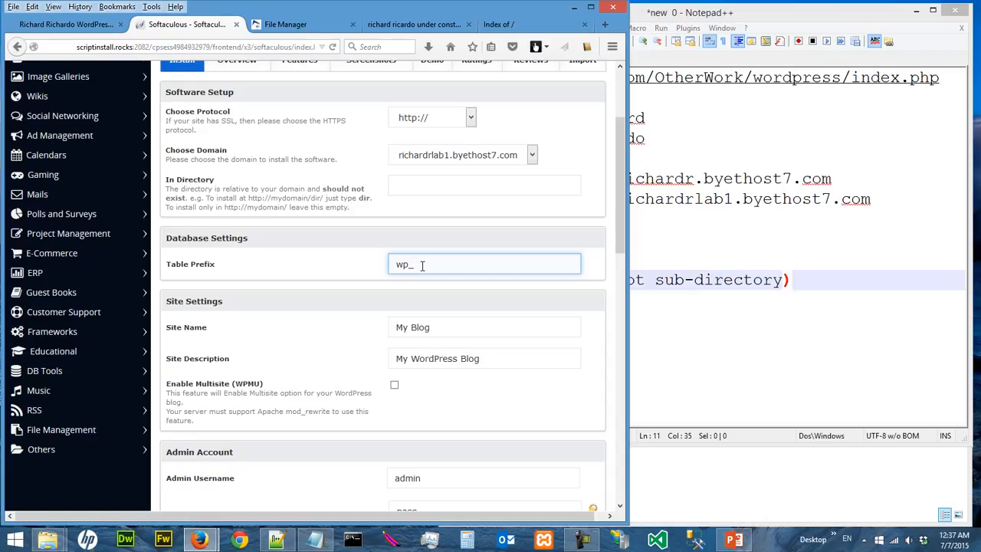
scroll(422, 264, down, 2)
click(433, 261)
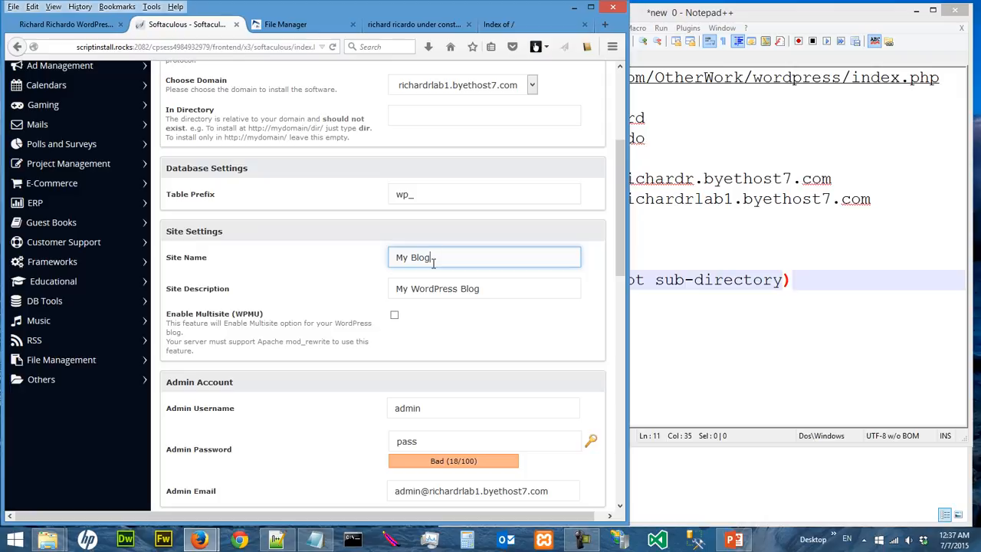
drag(433, 262, 367, 258)
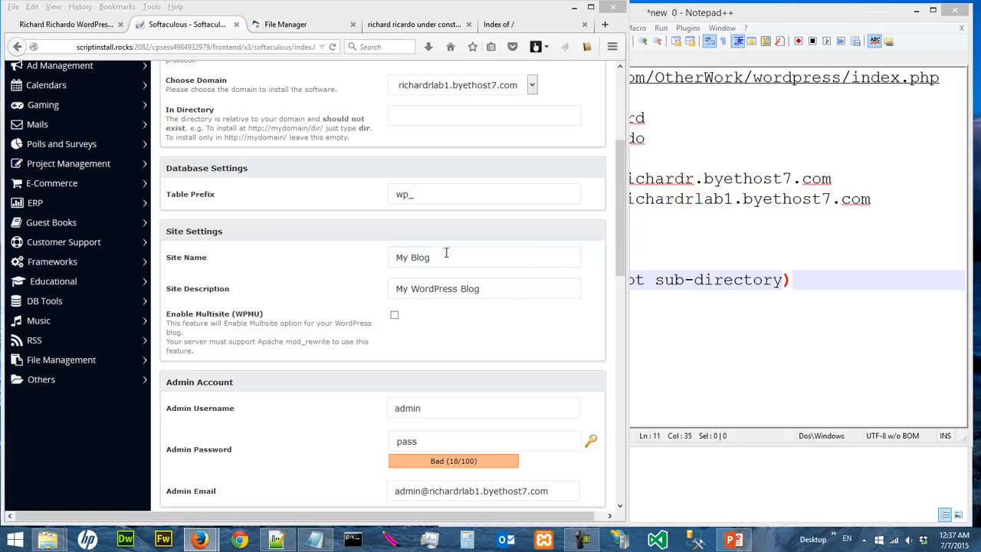
drag(447, 255, 350, 255)
text(Panda Tea House)
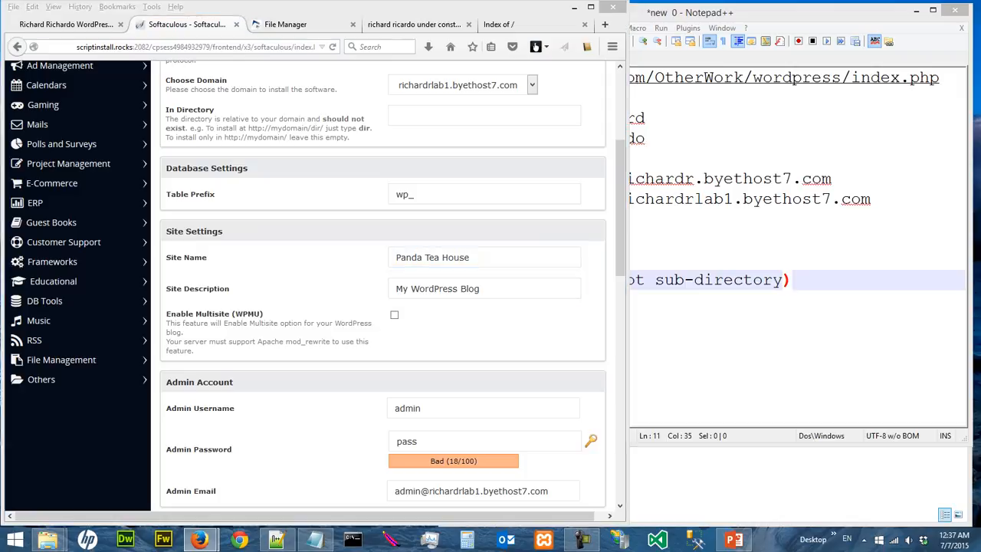
- Set the site description to 'Tea Kingdom'
drag(483, 290, 375, 290)
text(Tea Kingdom)
click(320, 276)
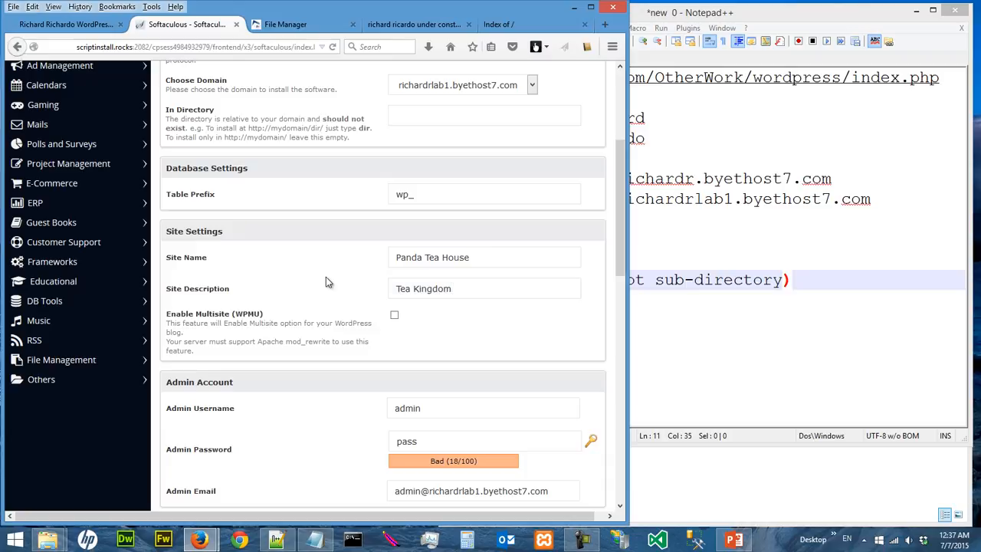
scroll(326, 277, down, 2)
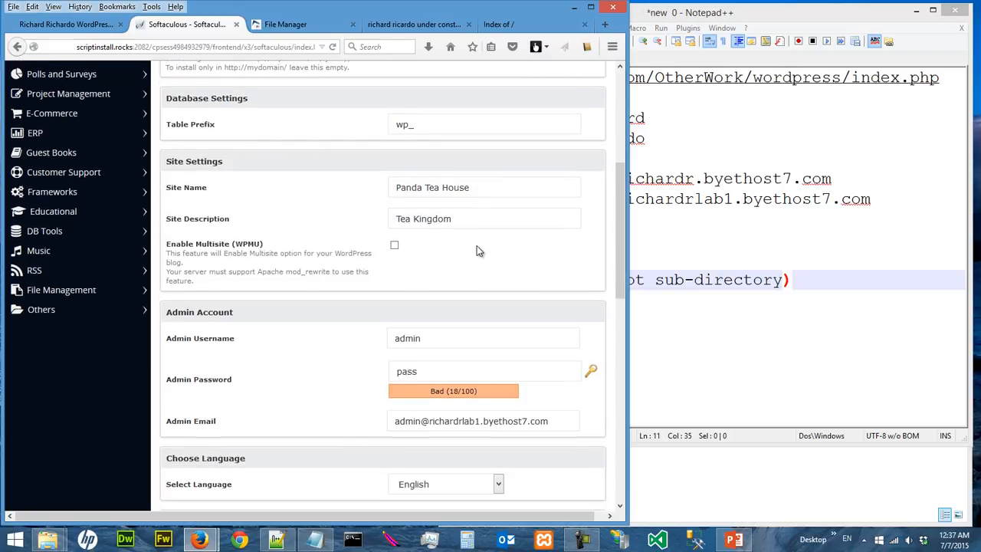
click(445, 339)
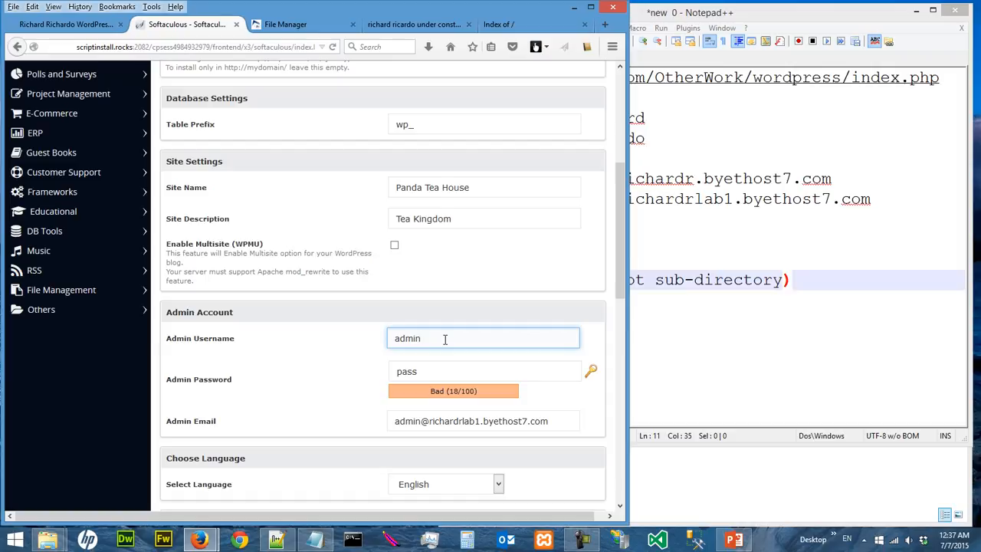
scroll(445, 339, down, 2)
click(456, 301)
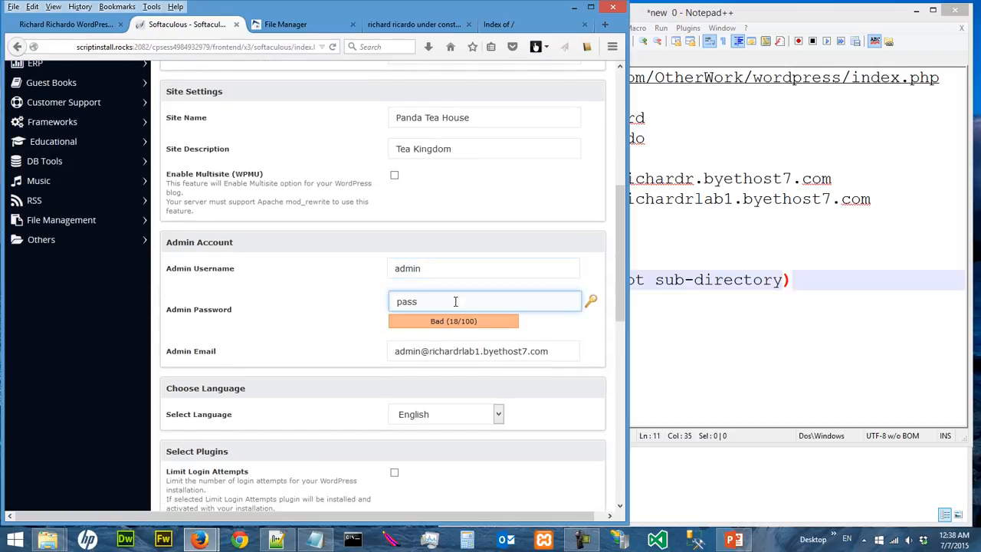
drag(455, 301, 365, 300)
key(BackSpace)
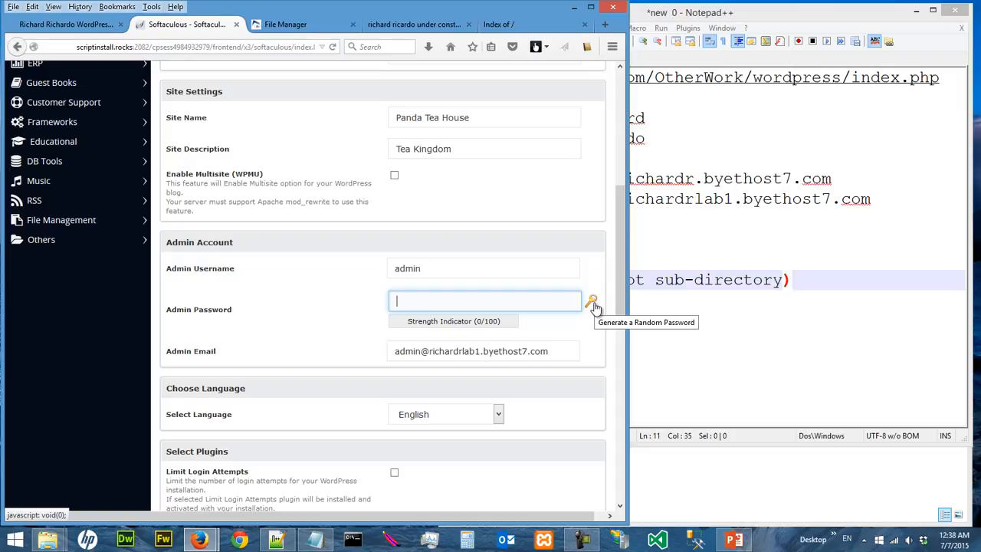
drag(469, 9, 980, 30)
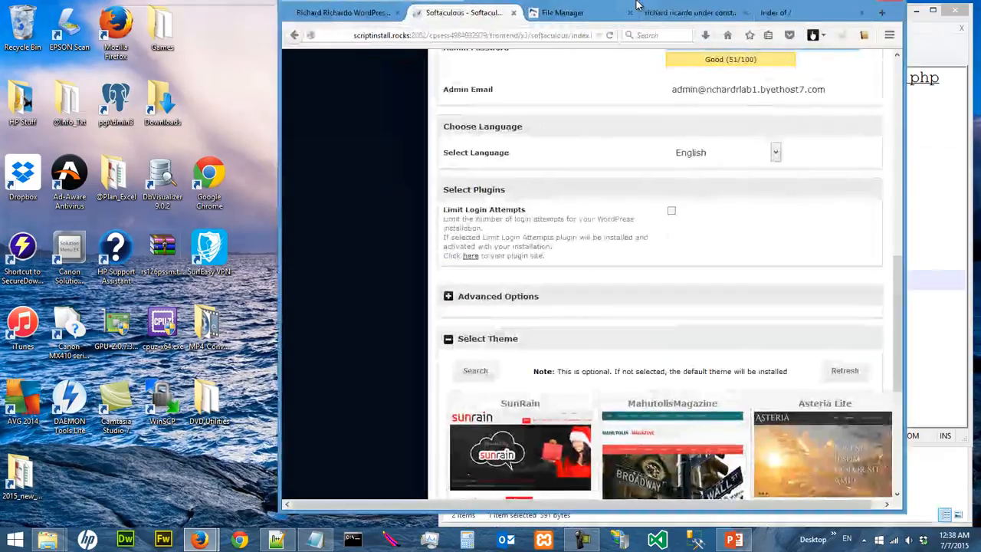
drag(648, 19, 361, 17)
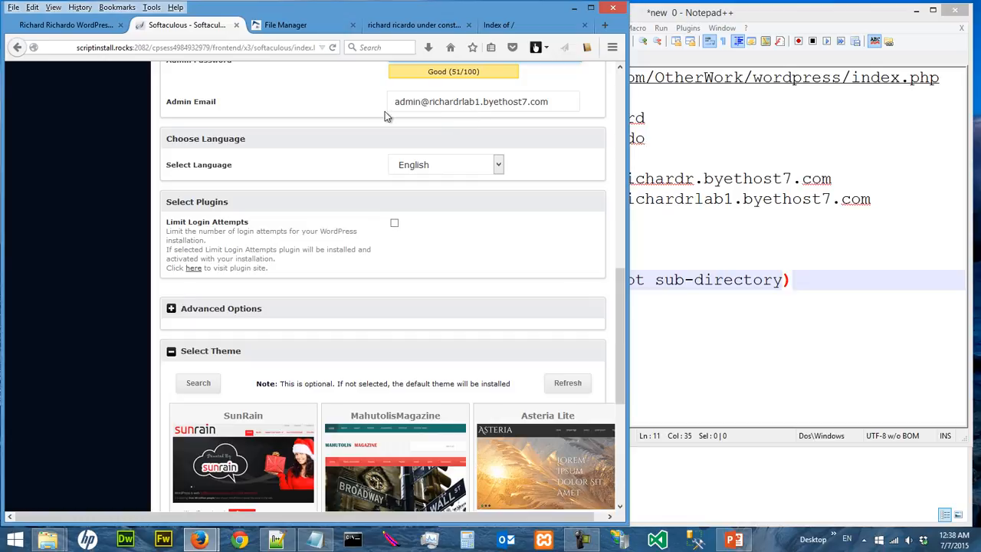
- Replace the default Admin Email with the owner's own e-mail address
click(408, 102)
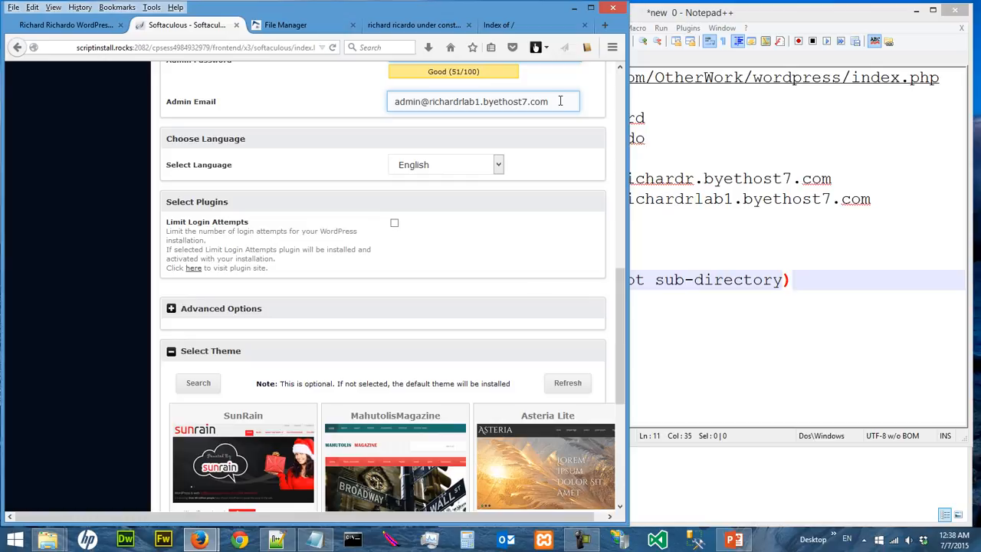
drag(561, 101, 383, 98)
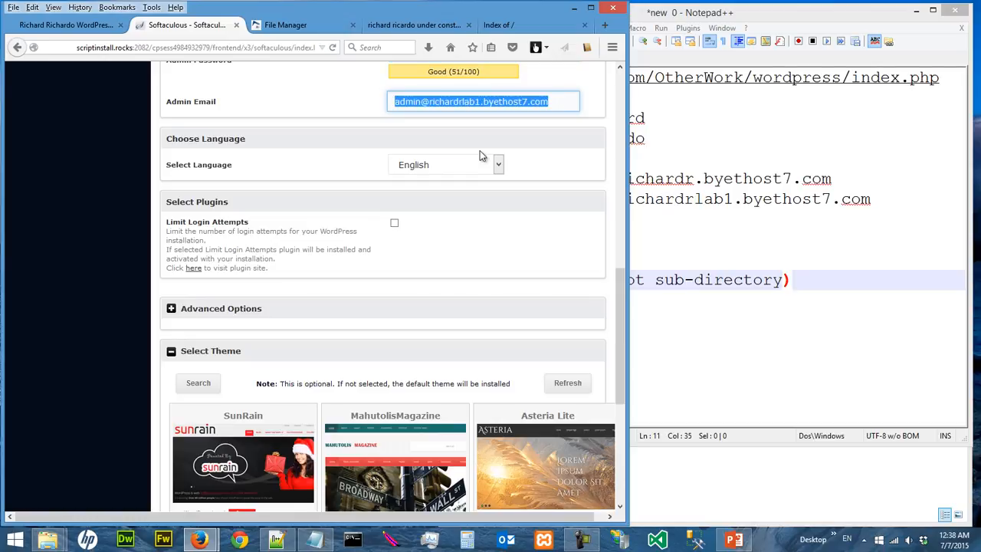
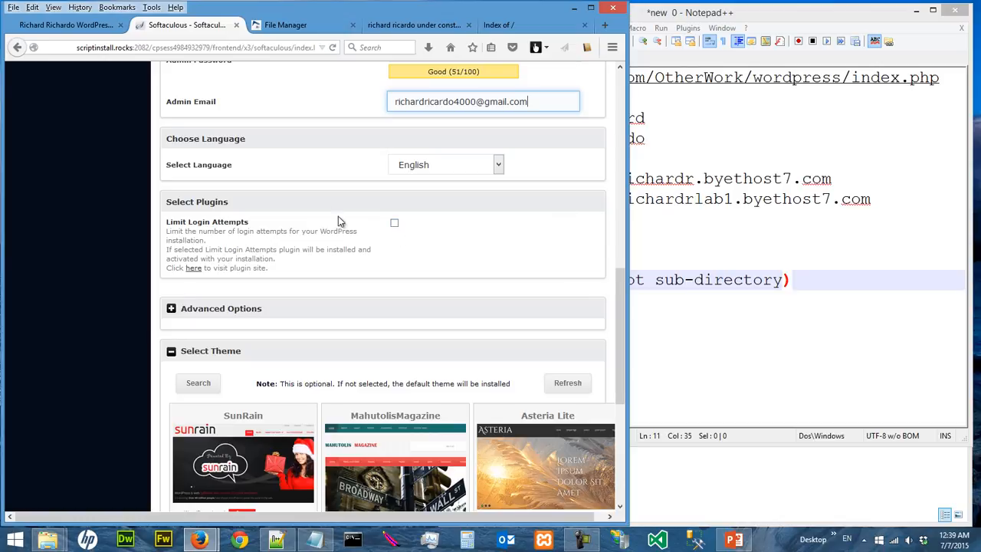
drag(623, 289, 640, 368)
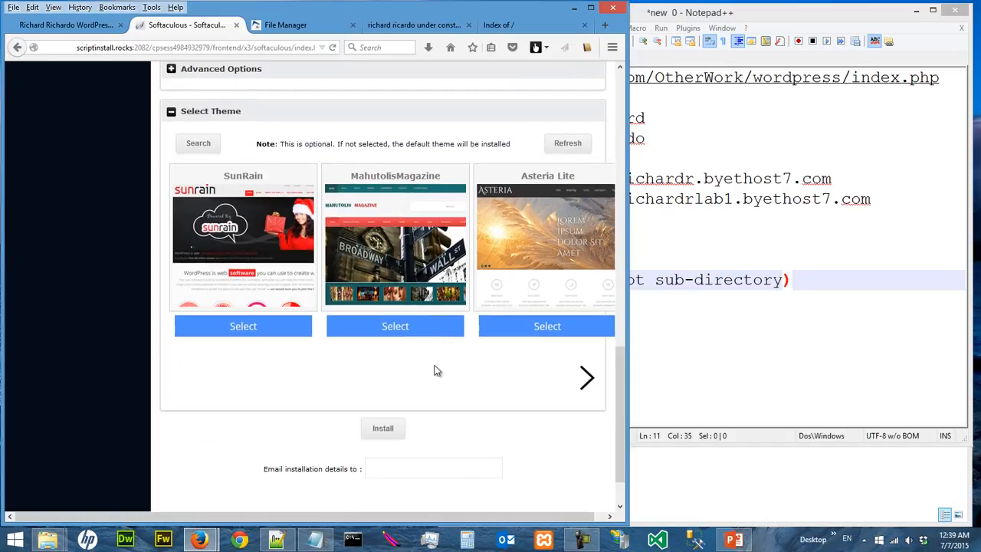
- Install WordPress on the lab subdomain, then bring up web_host_registration.txt
click(384, 430)
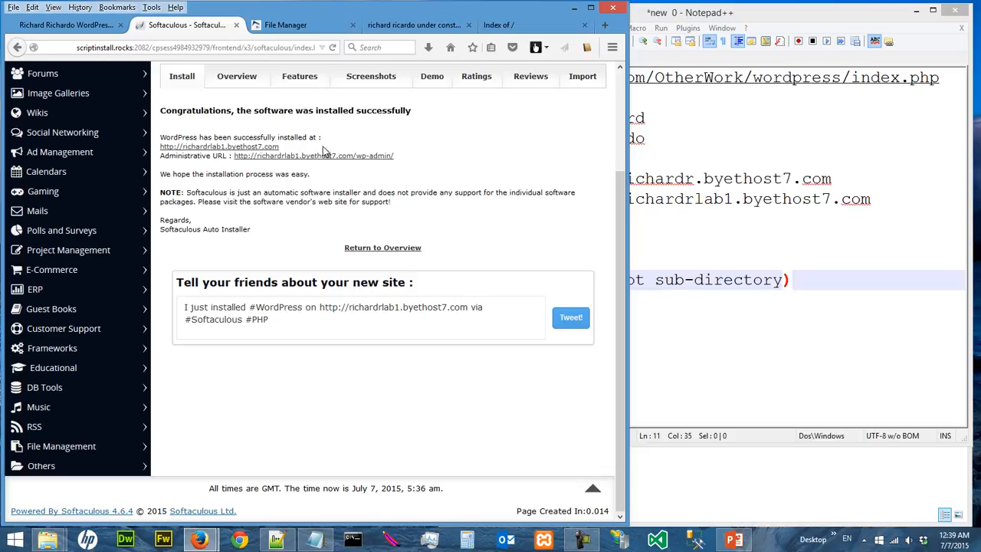
click(314, 540)
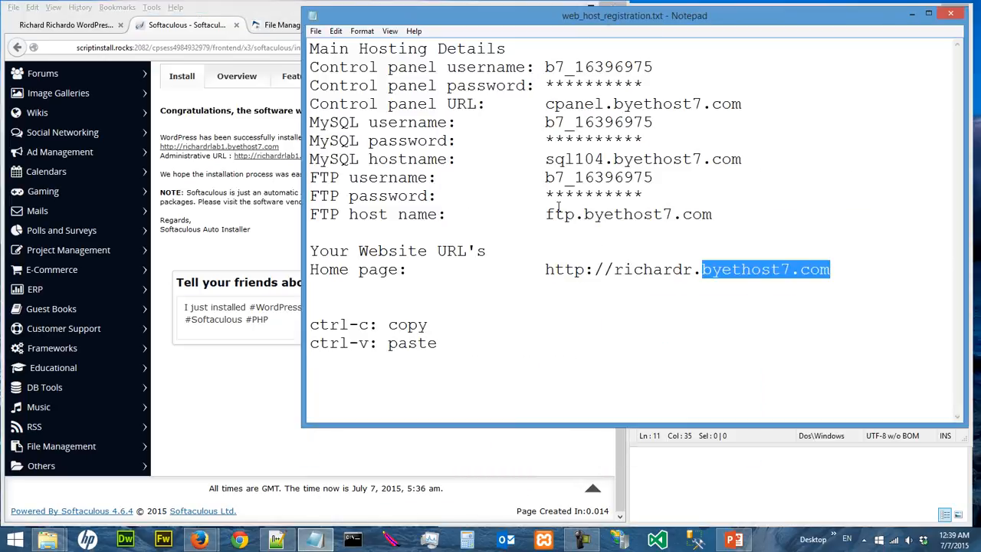
- Copy the installed-site and admin URL lines into the notes above the copy-paste reminders
click(460, 337)
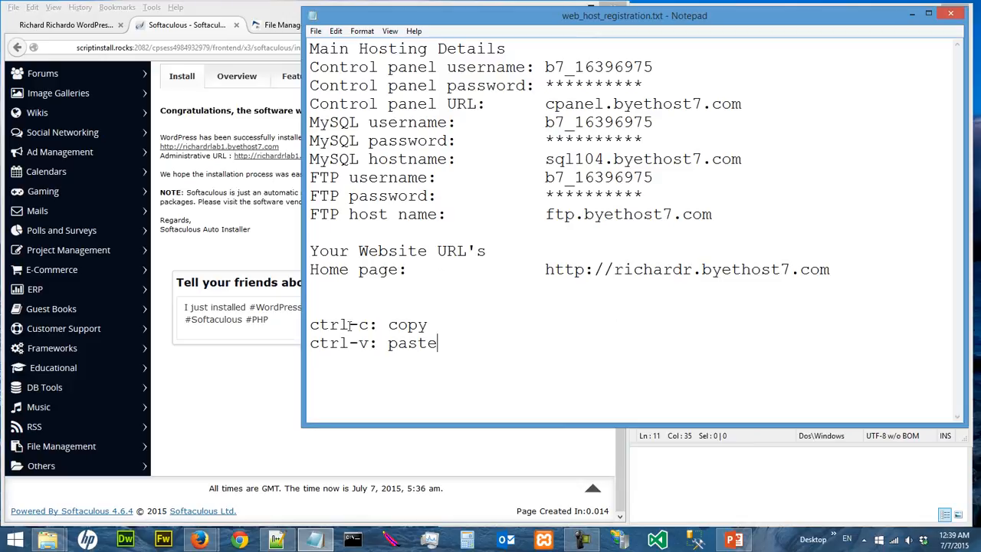
click(256, 225)
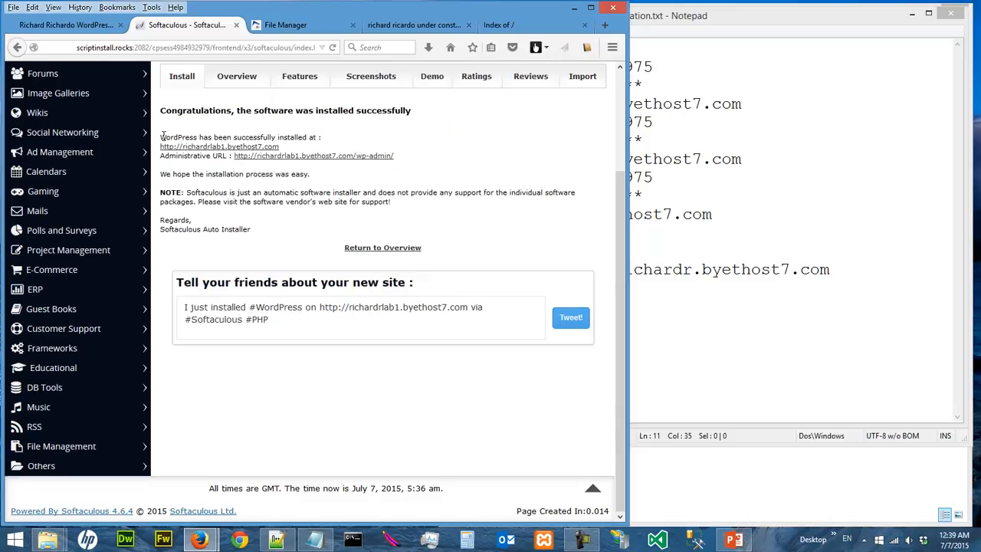
drag(161, 138, 413, 156)
key(ctrl+c)
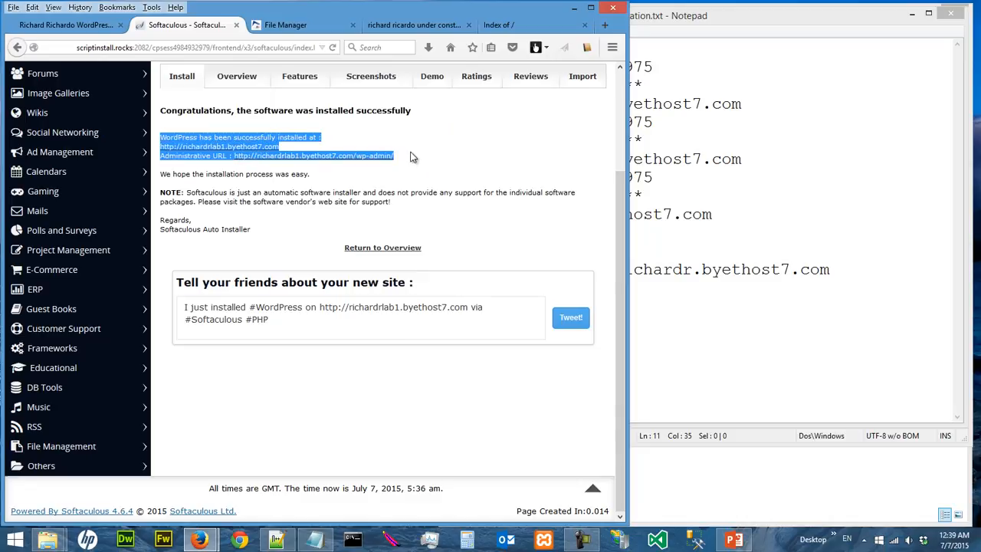
click(833, 360)
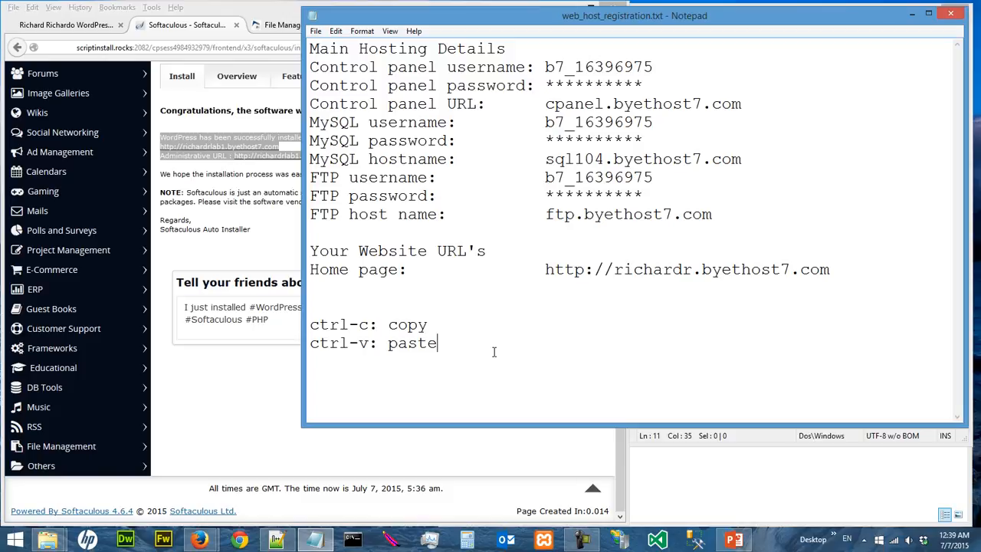
key(Up)
key(Up)
key(Return)
key(Return)
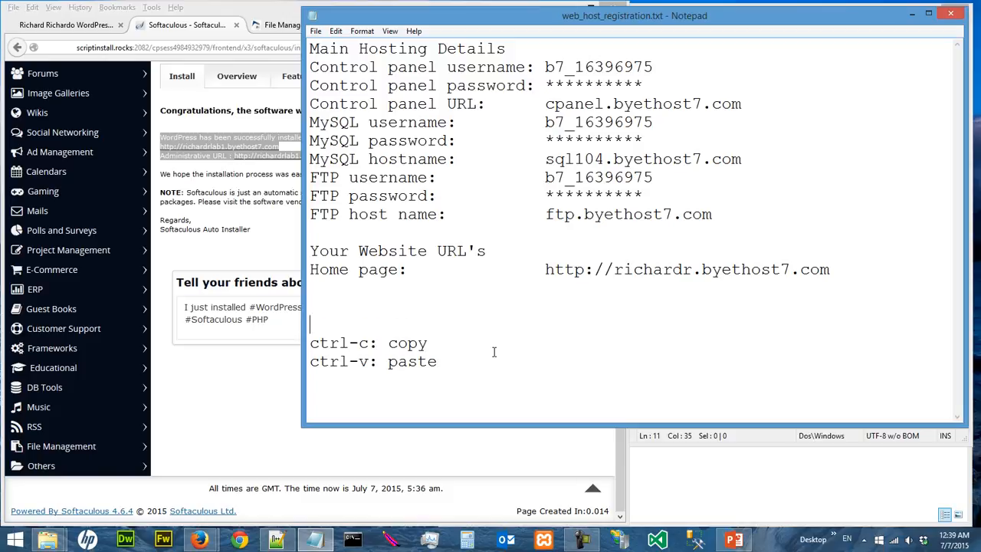
key(Up)
key(ctrl+v)
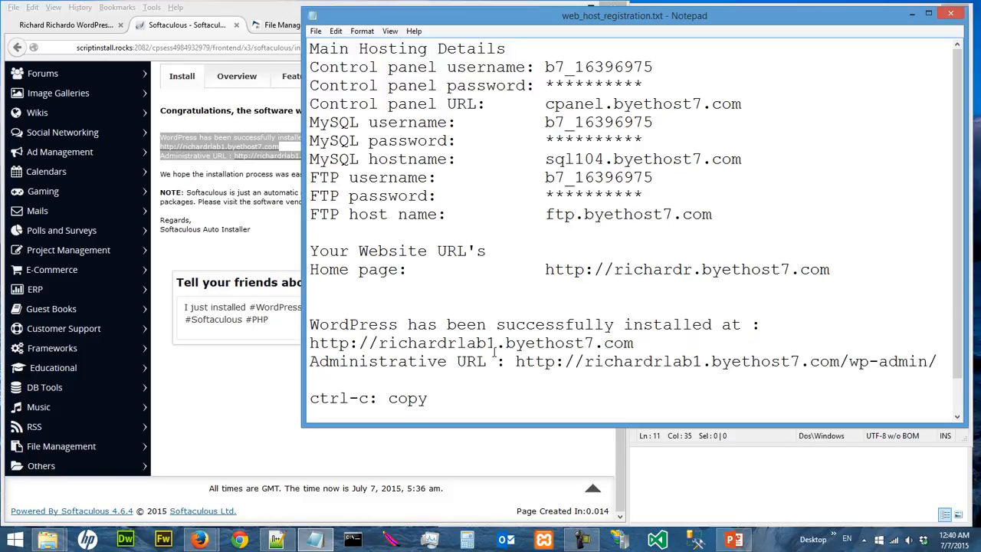
scroll(699, 285, down, 1)
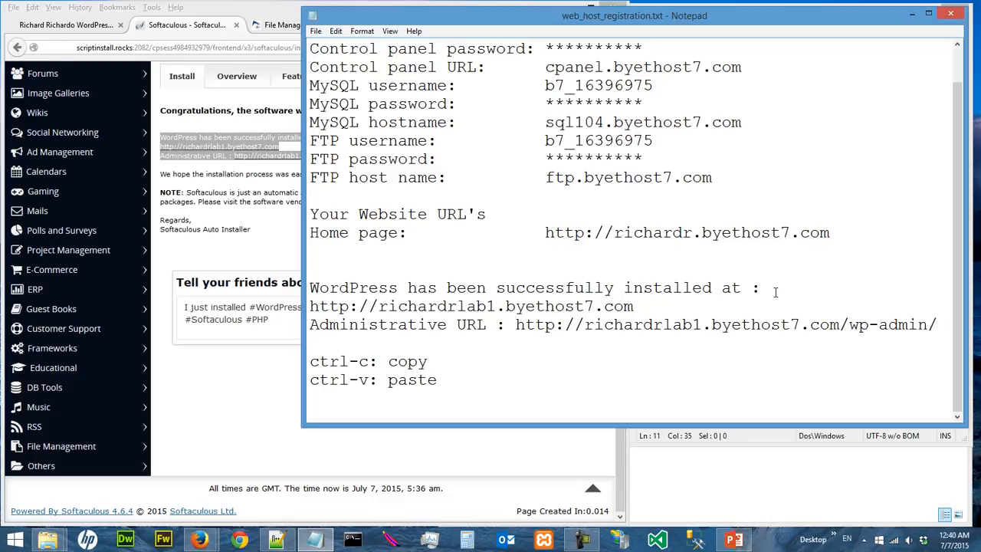
- Put the admin URL on its own line and add 'admin login: admin' and a password line
click(517, 323)
key(Return)
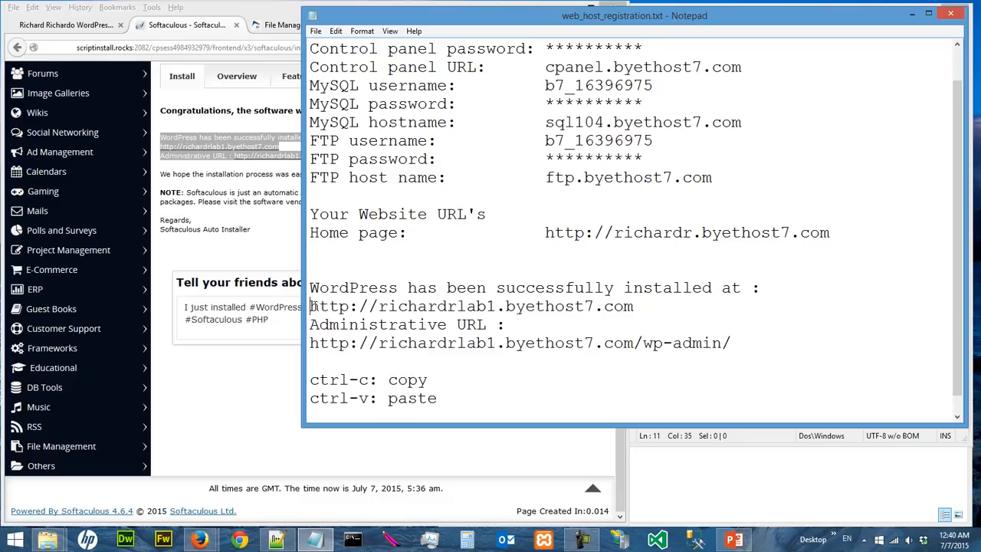
click(750, 349)
key(Return)
text(adm)
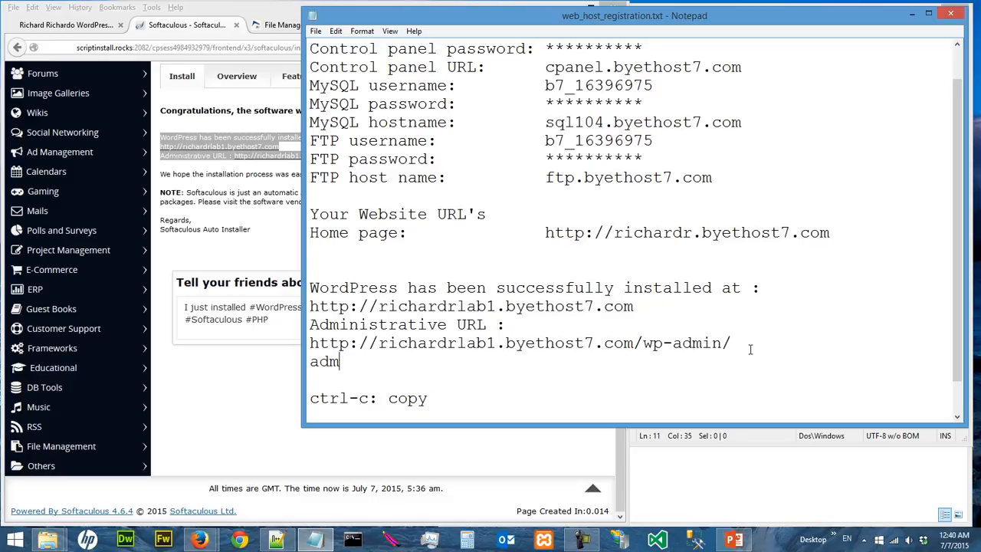
text(in login: admin)
key(Return)
text(pa)
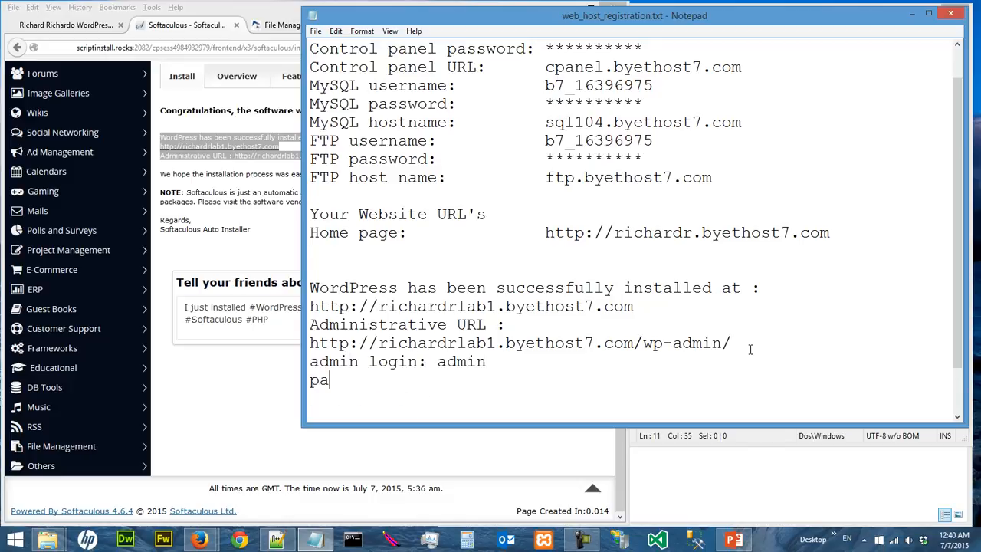
text(ssword: ******)
key(BackSpace)
key(BackSpace)
key(BackSpace)
key(BackSpace)
key(BackSpace)
key(BackSpace)
drag(668, 427, 668, 474)
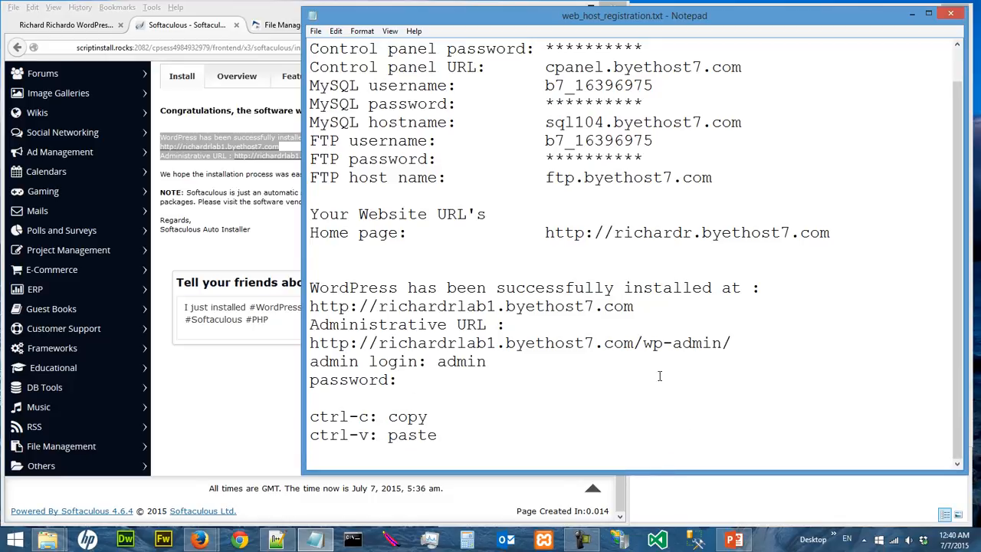
click(278, 255)
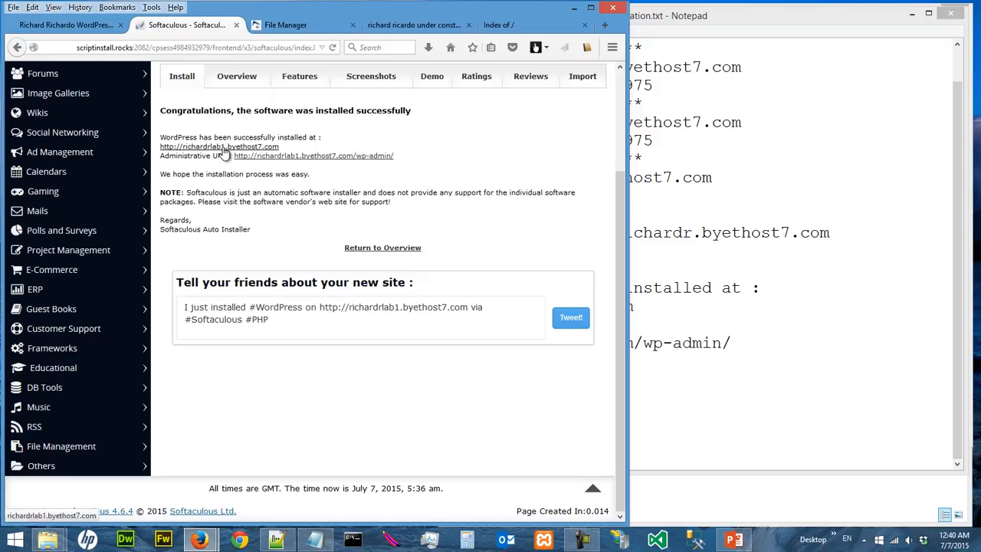
- Open the newly installed Panda Tea House site and check its Tea Kingdom tagline
click(784, 245)
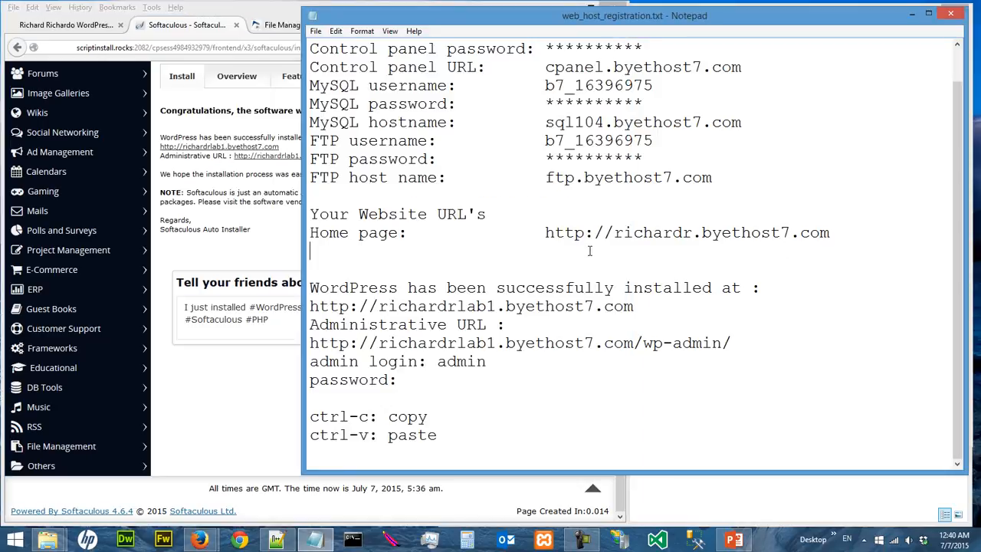
click(277, 540)
drag(616, 199, 851, 199)
click(217, 215)
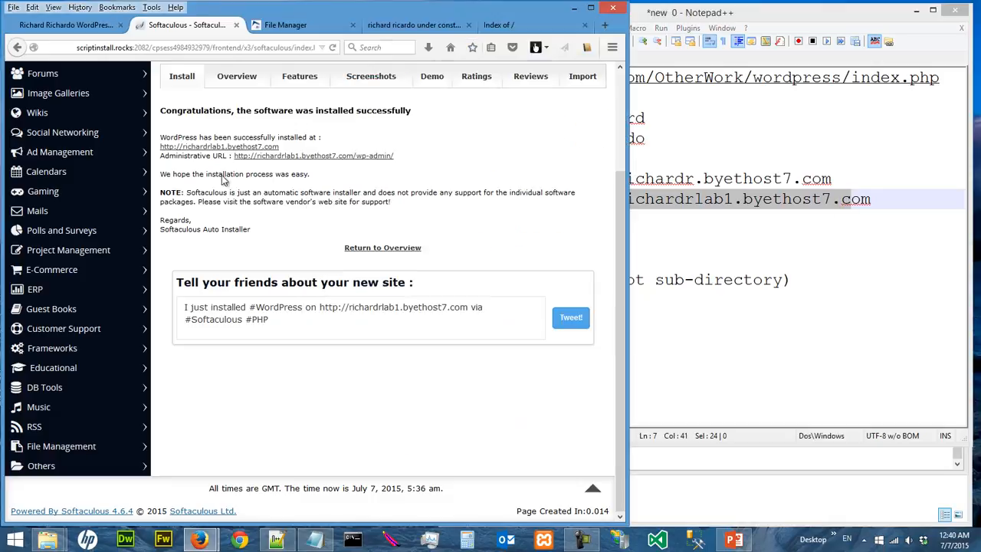
click(218, 147)
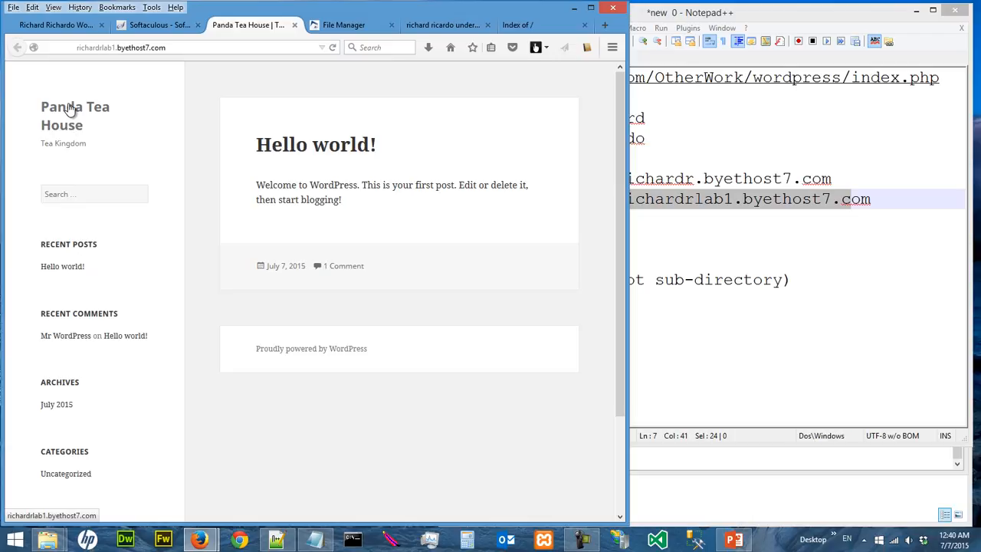
drag(42, 143, 97, 147)
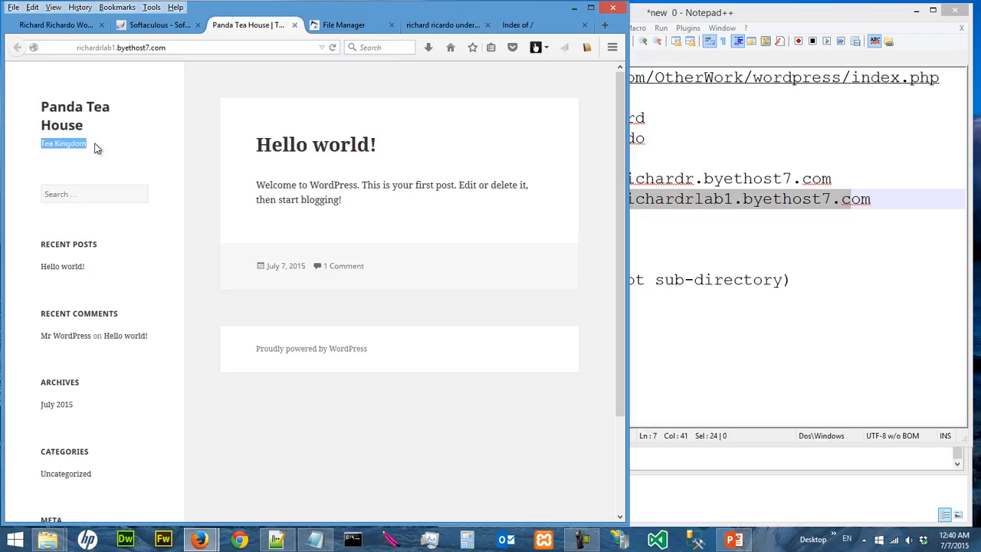
click(135, 151)
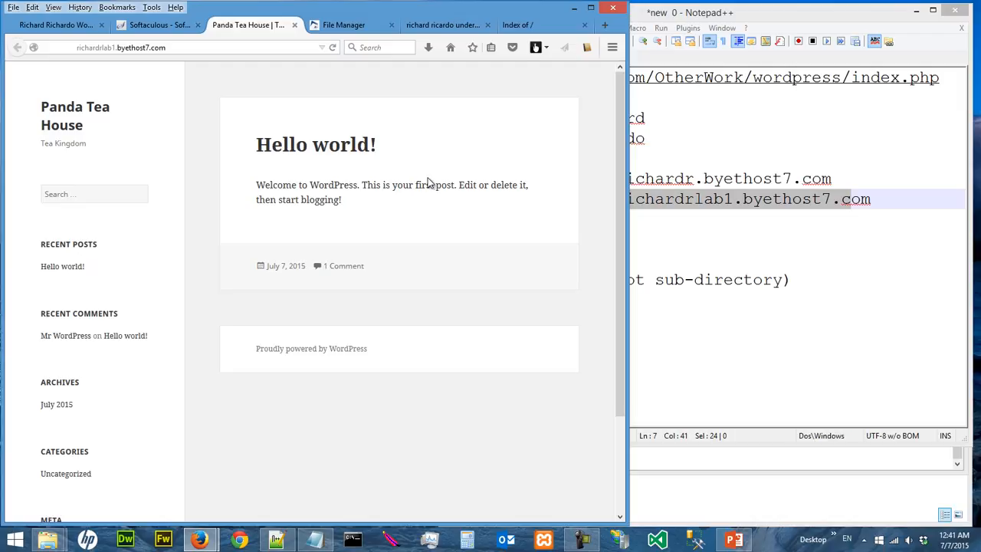
- Reload the directory-listing tab, close duplicate and under-construction tabs, then return to the success page
click(156, 27)
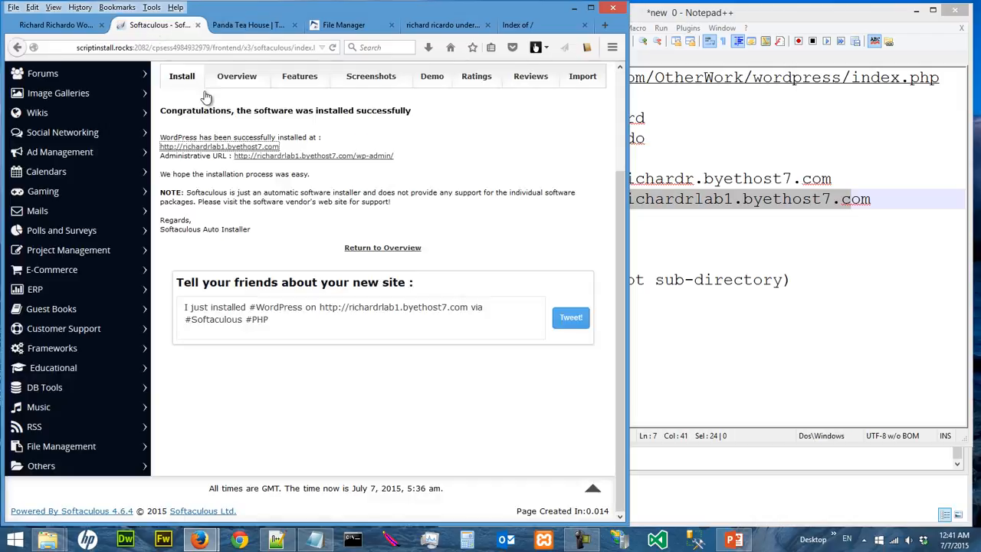
click(272, 26)
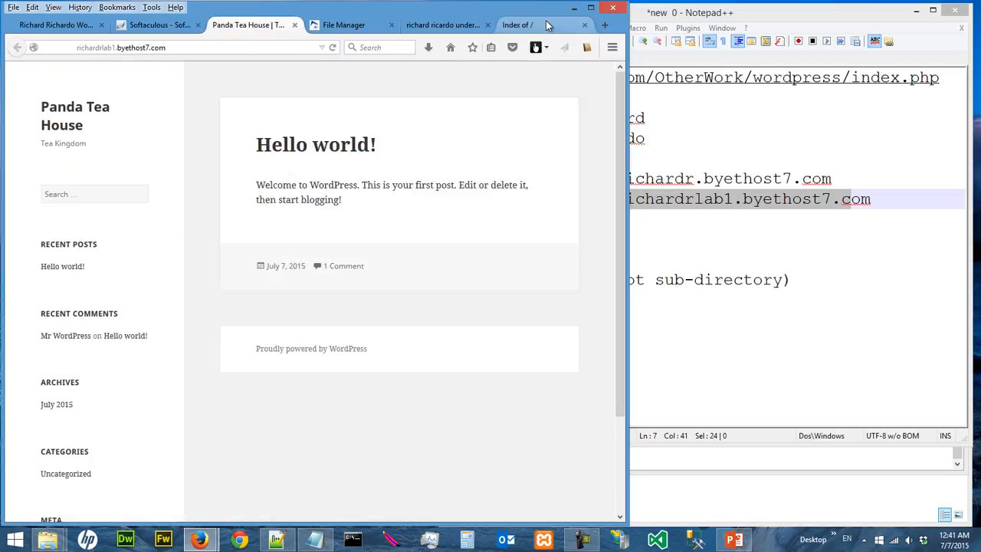
click(548, 27)
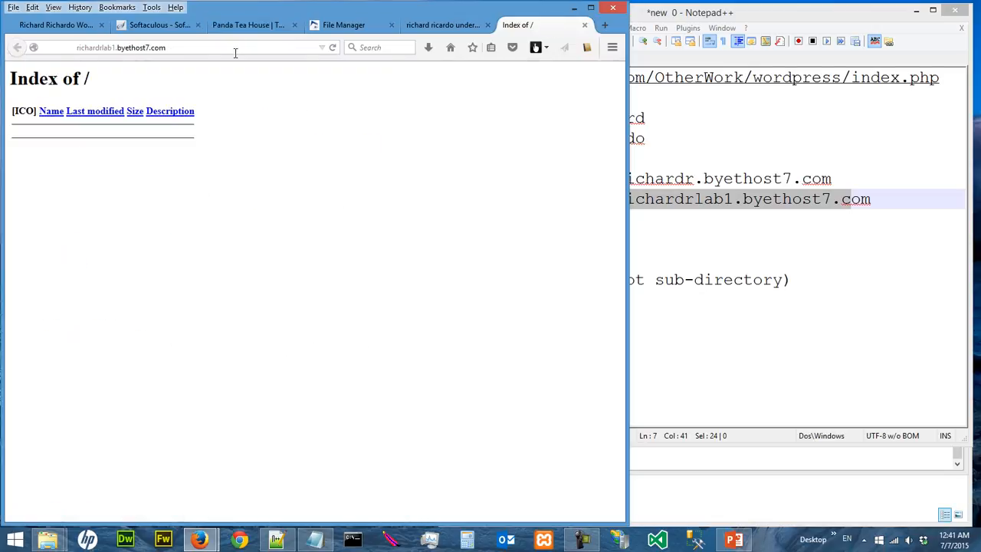
click(332, 47)
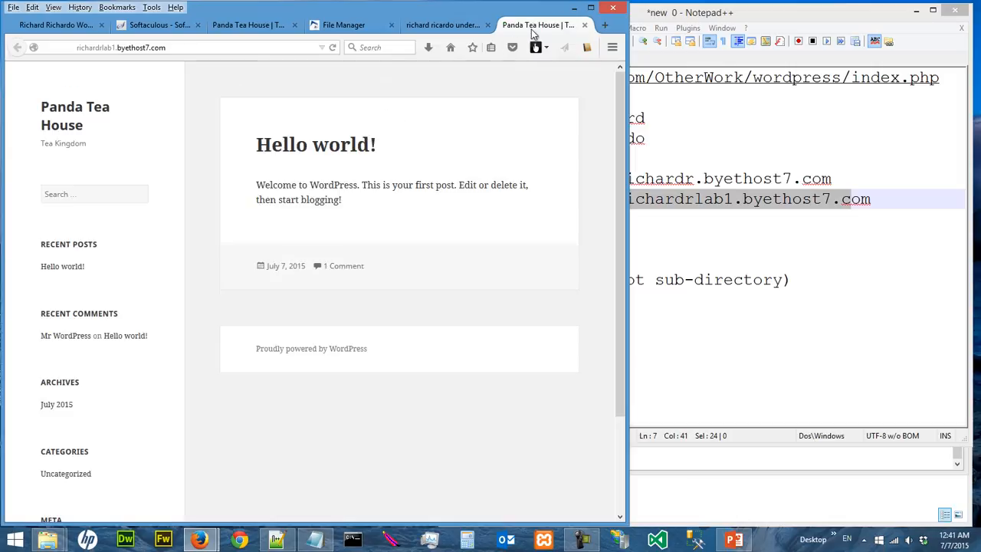
click(585, 27)
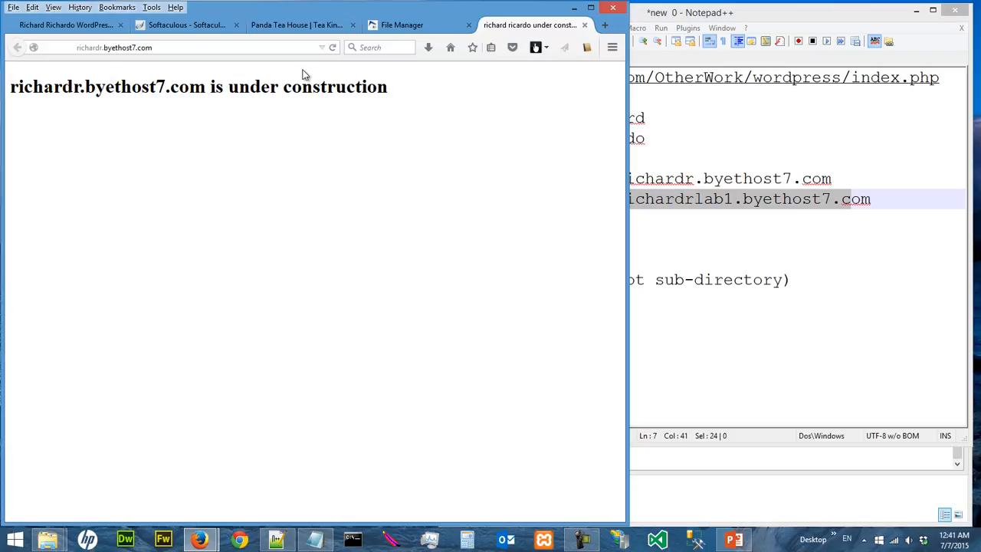
click(336, 49)
click(585, 26)
click(320, 28)
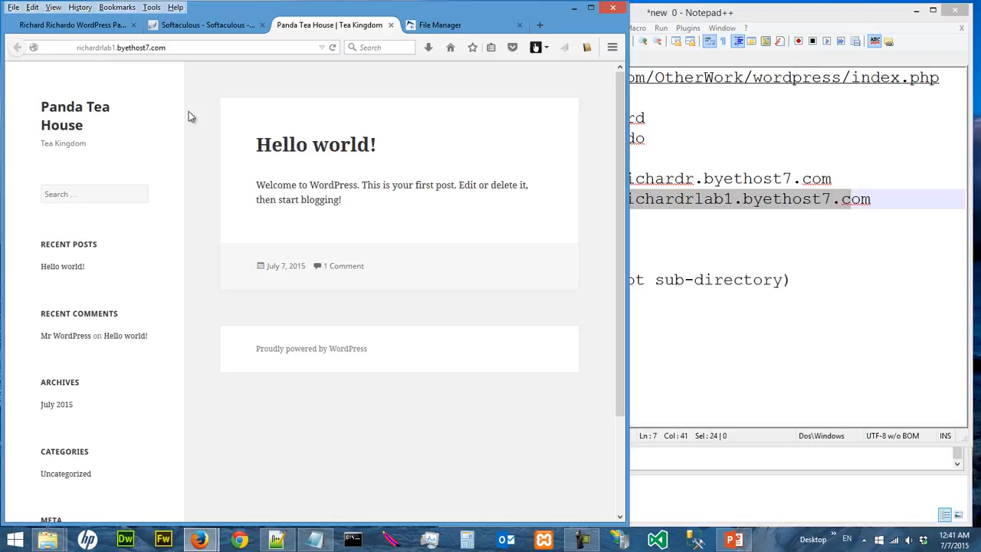
click(217, 26)
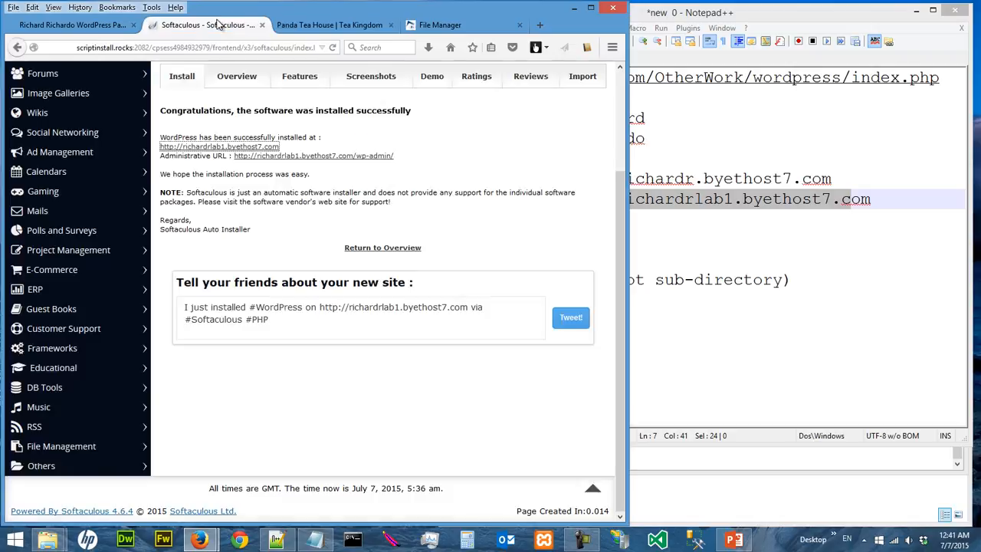
- Open the administrative URL and pass the host's protection check with the requested user name and answer 52
click(273, 155)
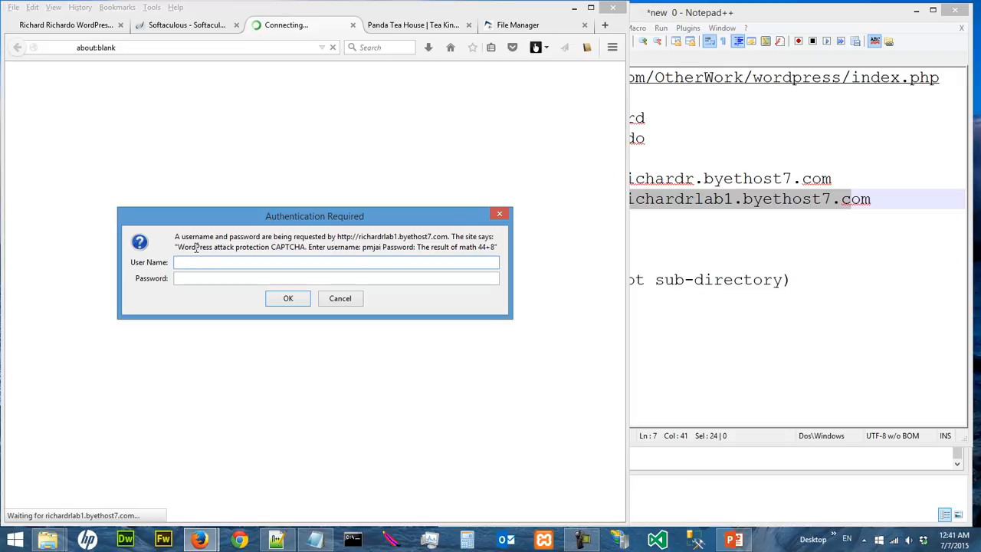
drag(364, 247, 384, 247)
click(377, 266)
text(pmjai)
key(Tab)
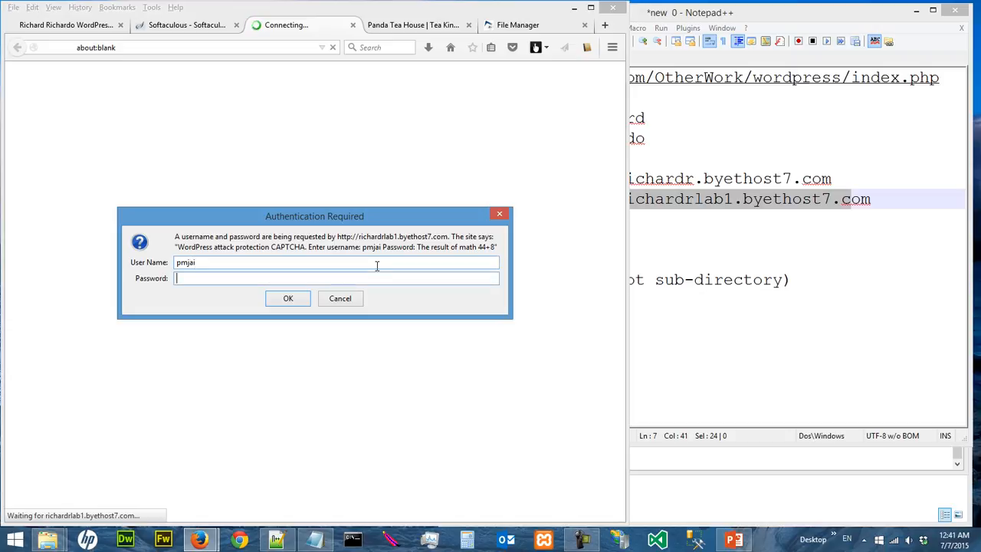
drag(480, 248, 498, 247)
click(486, 279)
text(52)
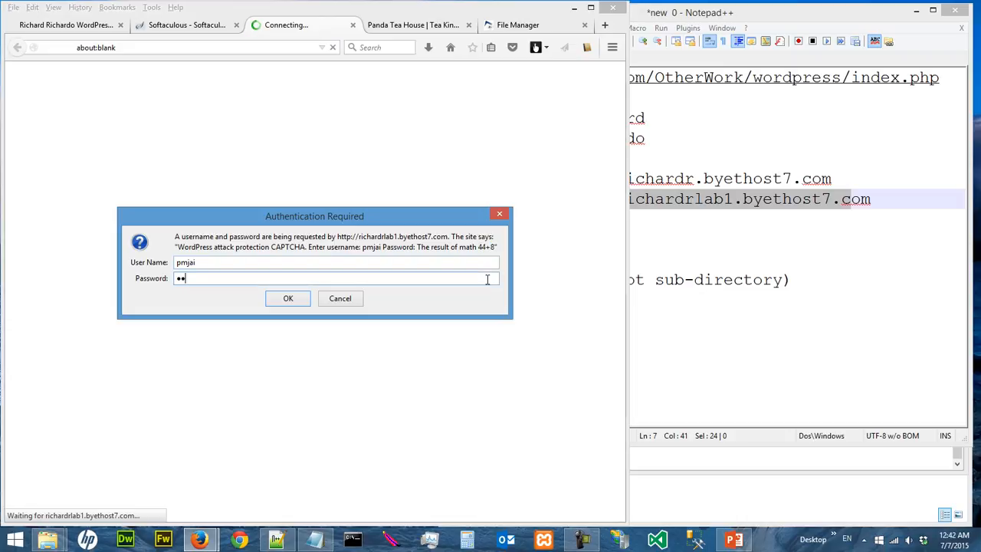
click(286, 301)
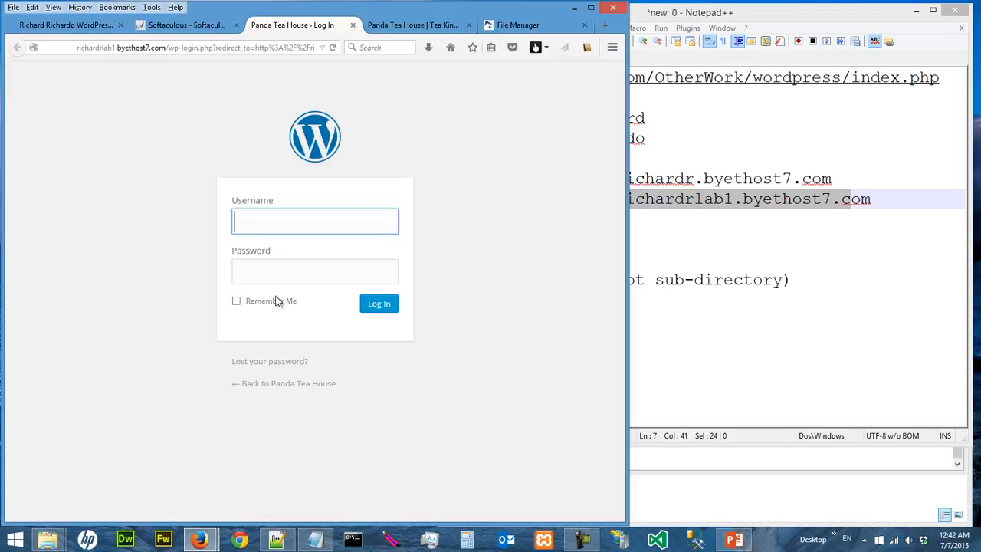
- Log into the WordPress dashboard as admin with the admin password
text(admin)
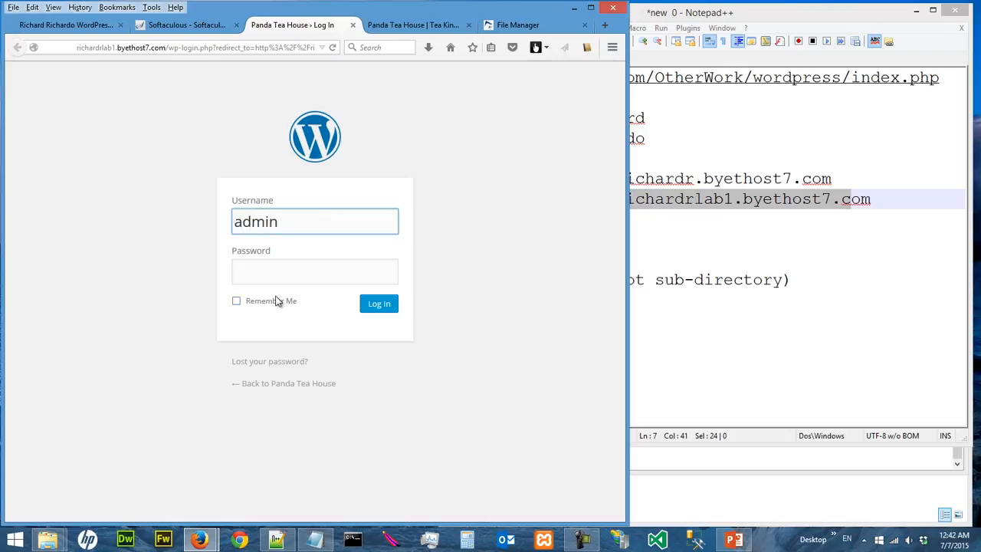
key(Tab)
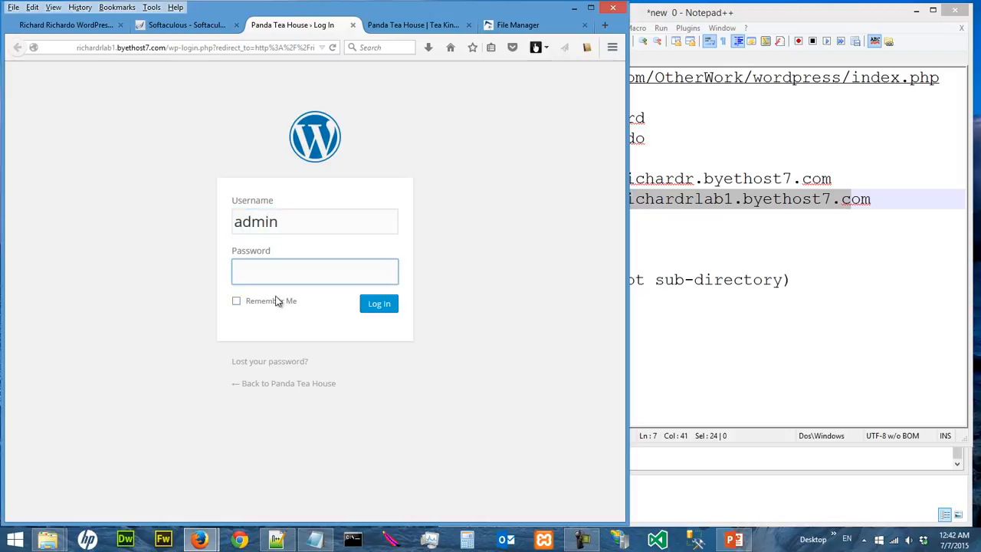
text(**********)
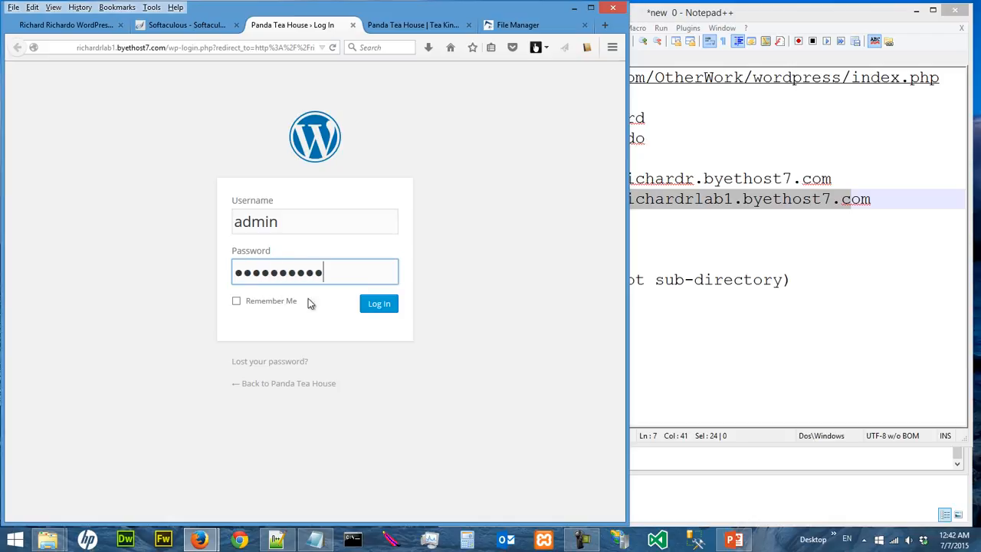
click(367, 310)
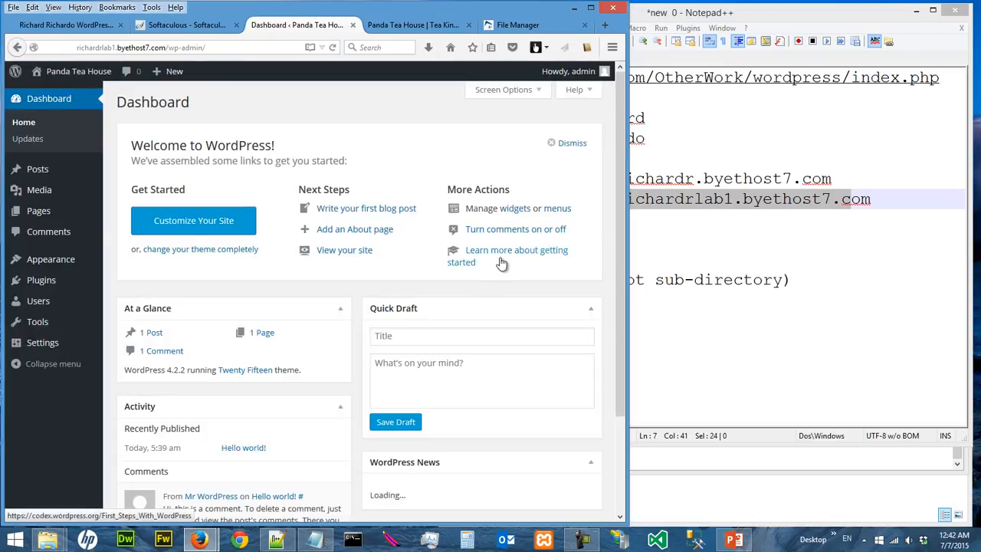
- Widen Firefox and compare the admin dashboard with the Panda Tea House front page
drag(628, 224, 650, 225)
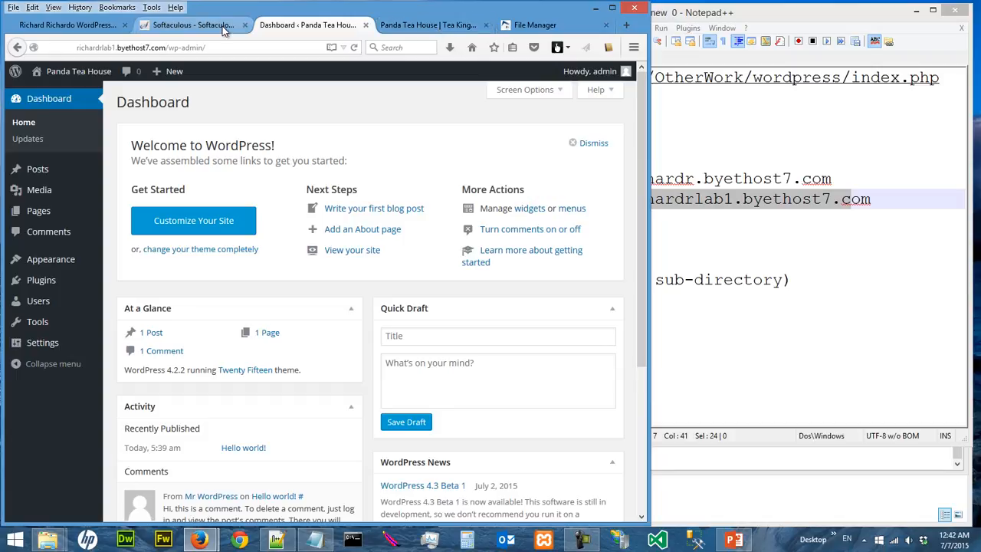
click(443, 26)
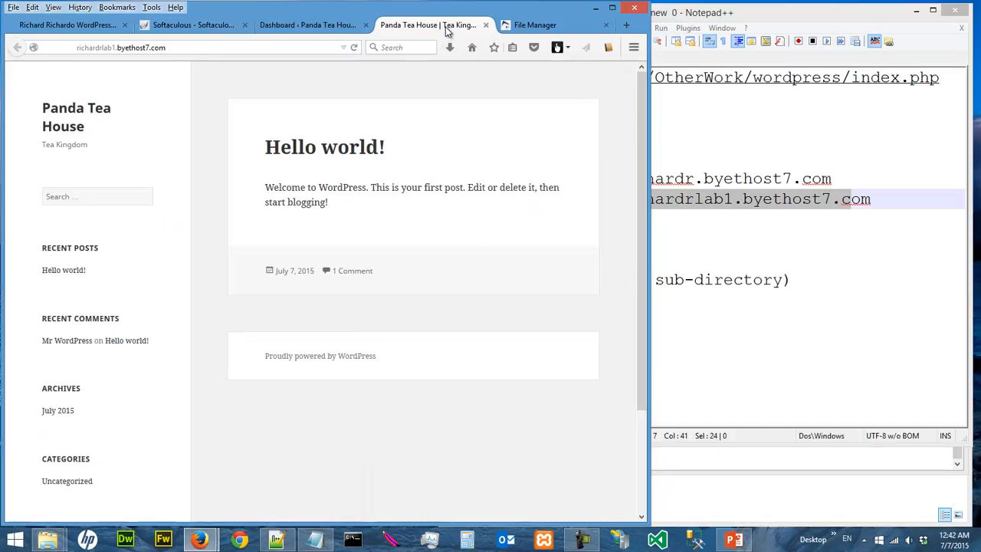
click(302, 25)
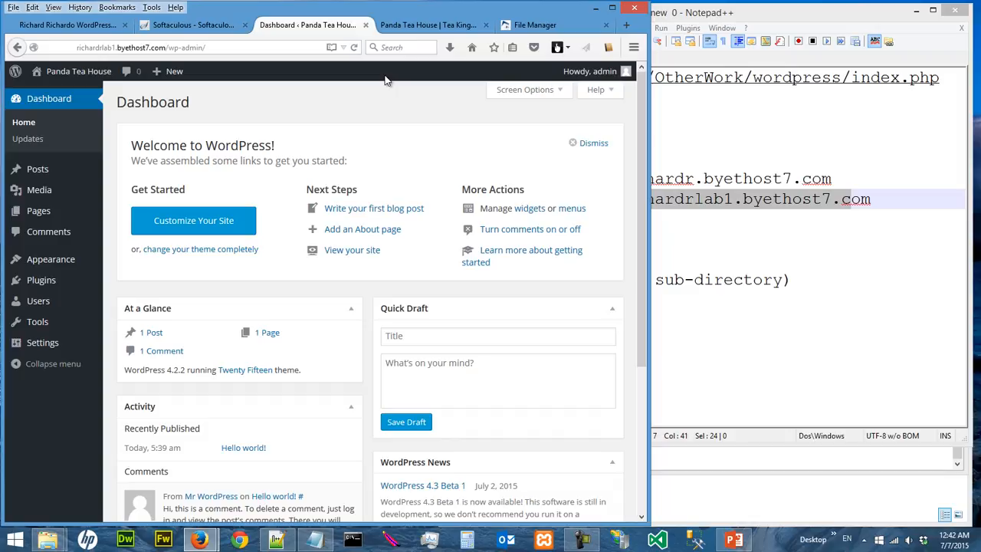
click(426, 25)
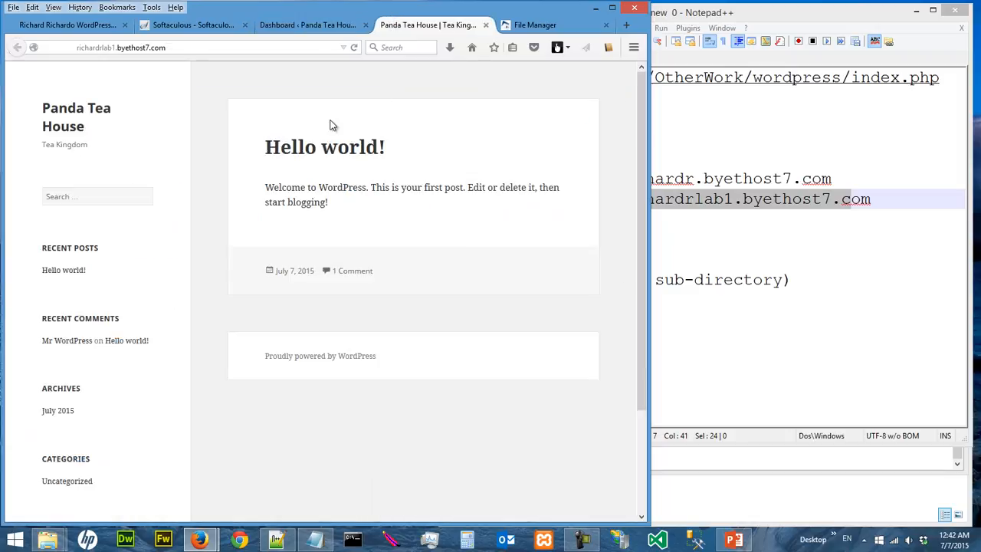
click(314, 24)
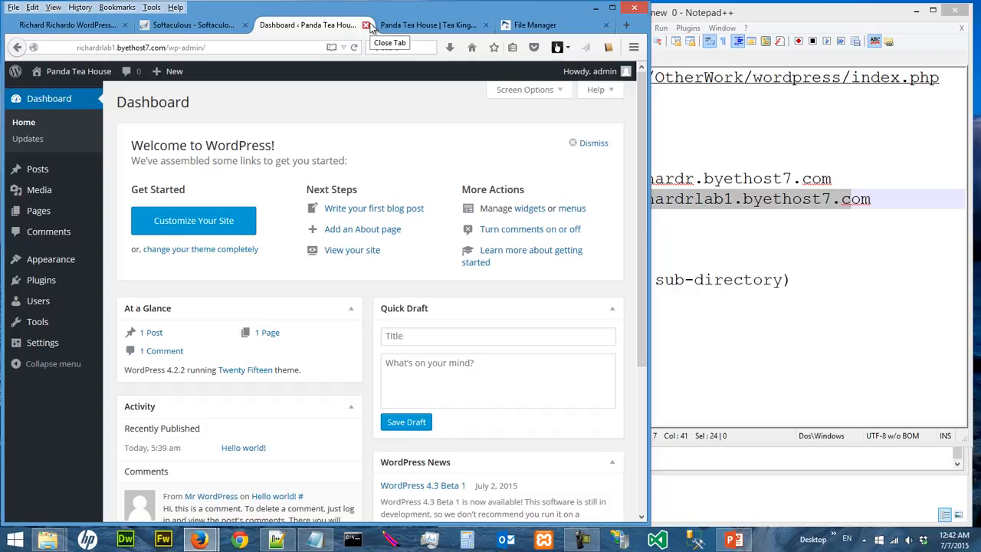
- Log out of WordPress via Howdy, admin, and close the login and front-page tabs
mouse_move(589, 73)
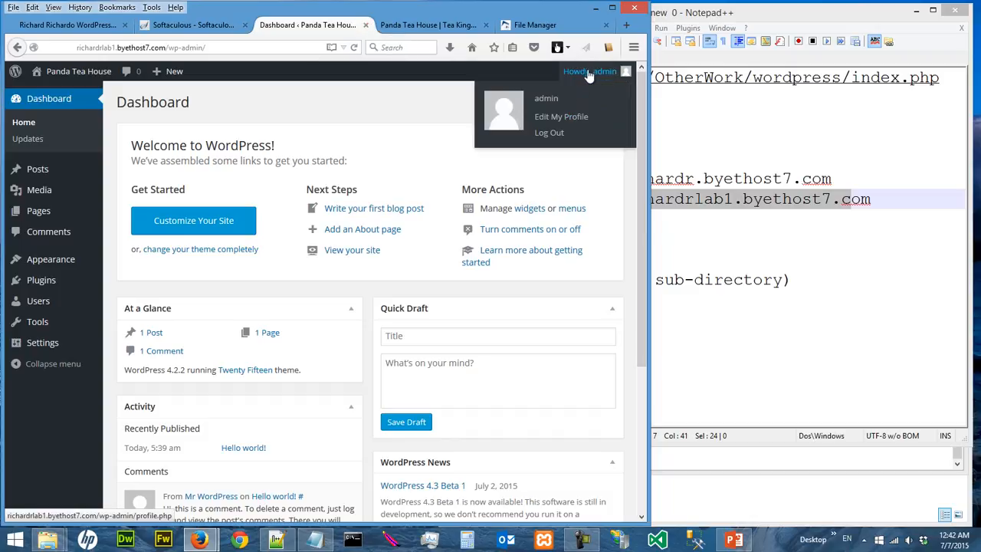
click(560, 134)
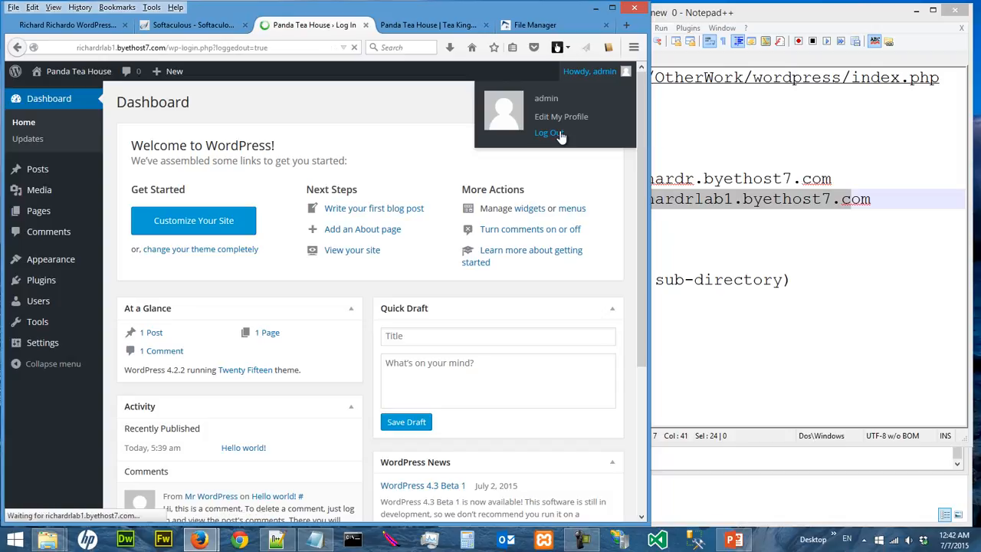
click(366, 25)
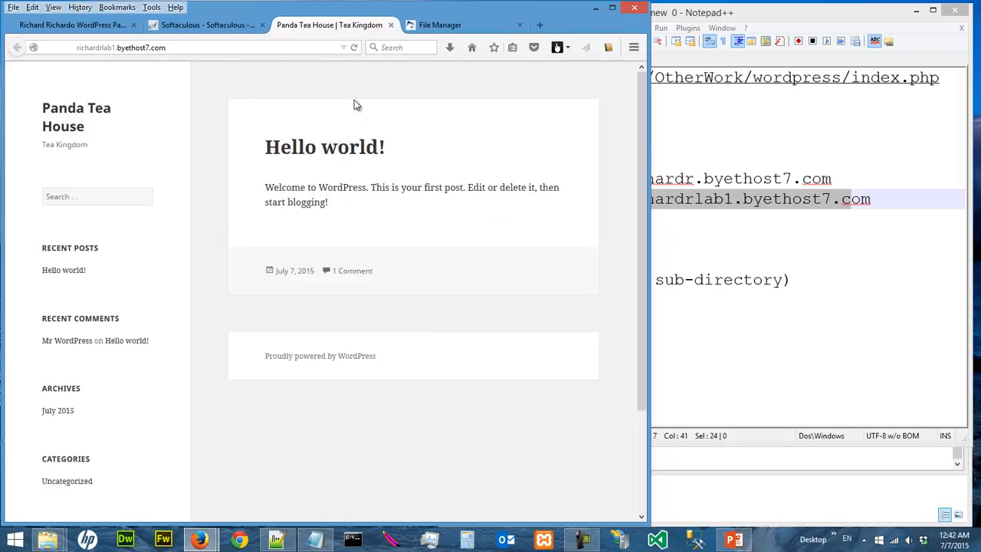
click(382, 25)
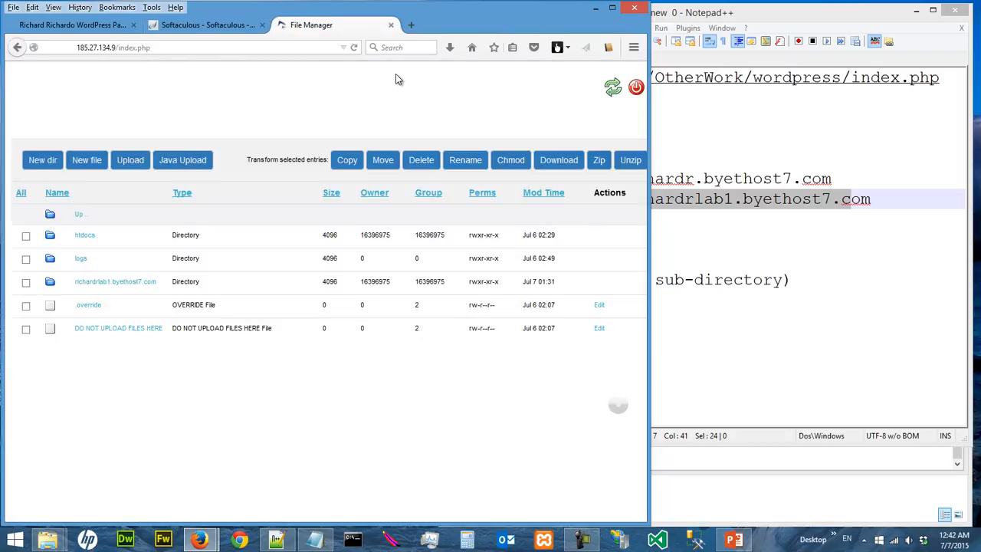